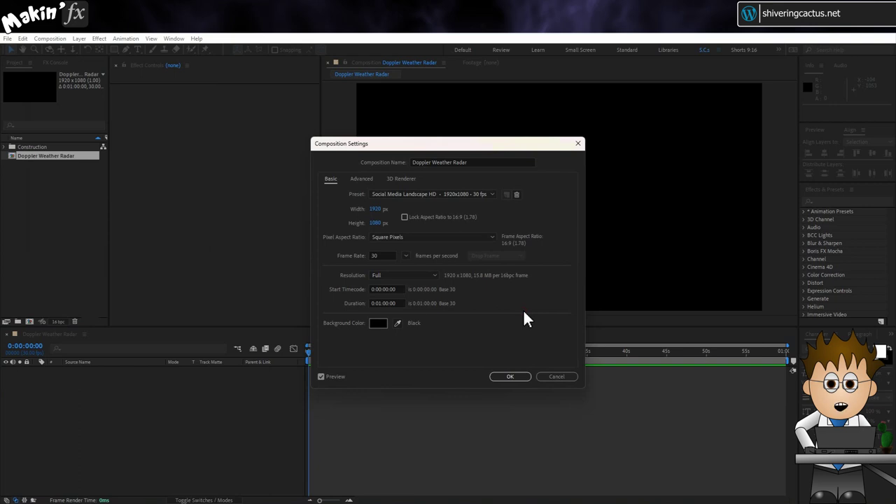
- Confirm the new composition and add an ellipse shape layer filling the whole composition
{"action": "left_click", "coordinate": [510, 377]}
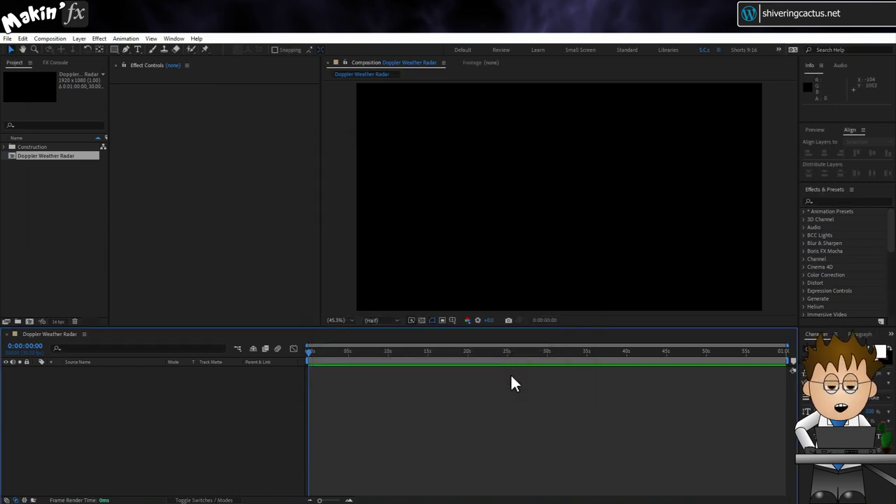
{"action": "left_click_drag", "start_coordinate": [114, 48], "coordinate": [132, 71]}
{"action": "double_click", "coordinate": [112, 49]}
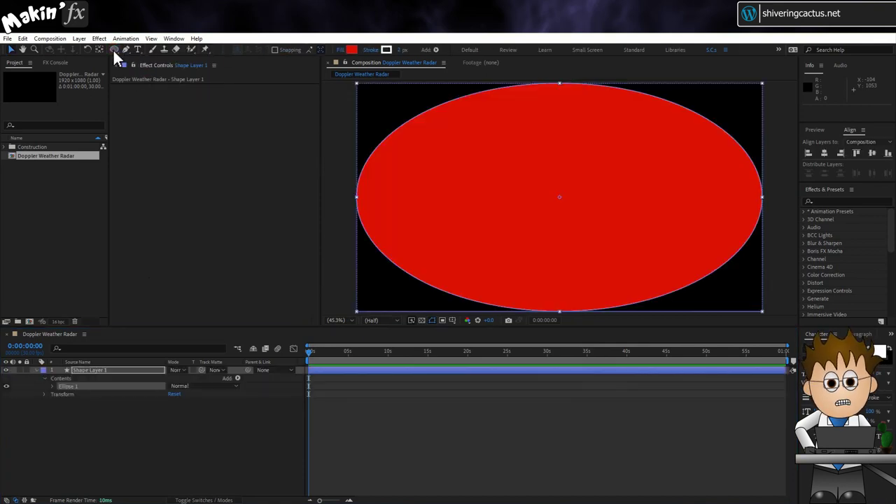
- Set the Ellipse Path size to 700 by 700 to make a circle
{"action": "left_click", "coordinate": [51, 386]}
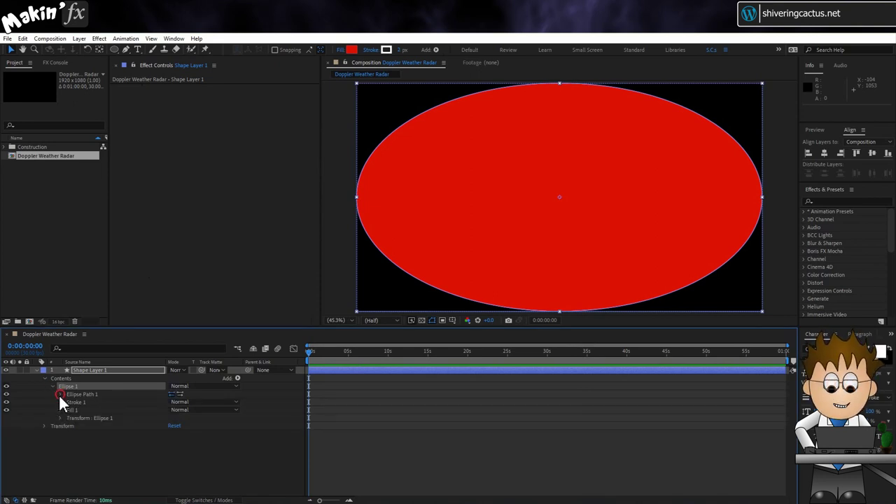
{"action": "left_click", "coordinate": [60, 395]}
{"action": "left_click", "coordinate": [170, 401]}
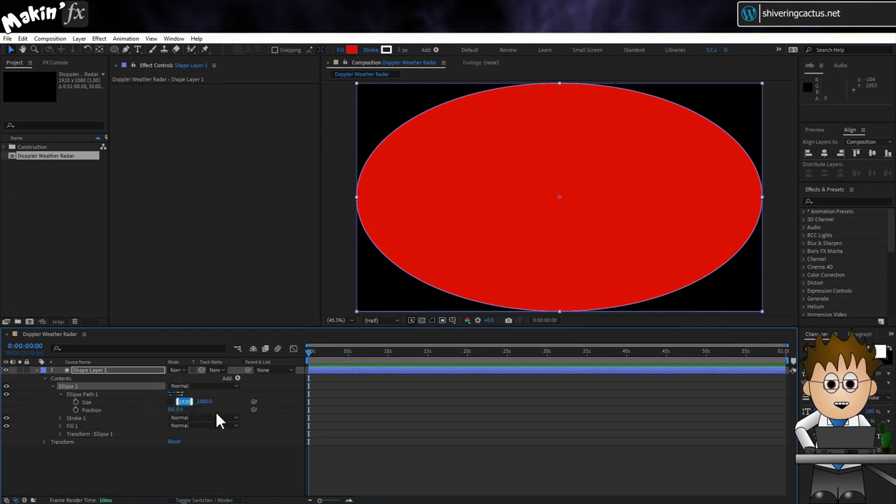
{"action": "type", "text": "700"}
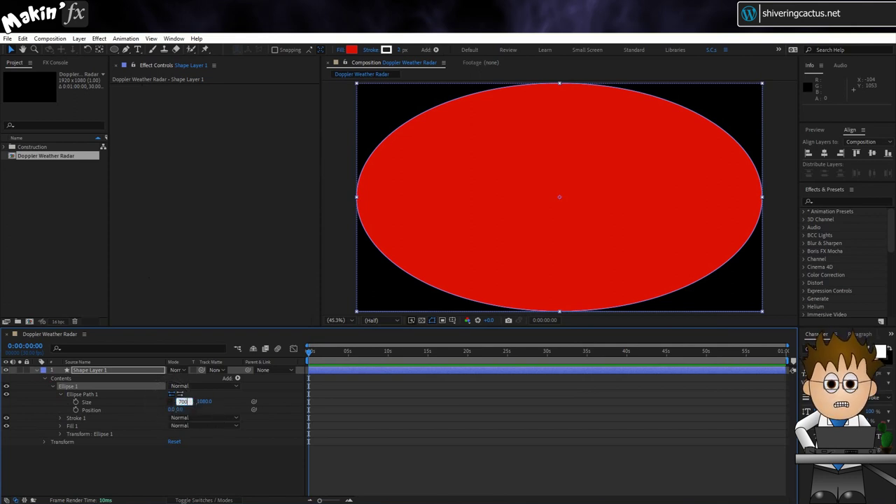
{"action": "left_click", "coordinate": [203, 404]}
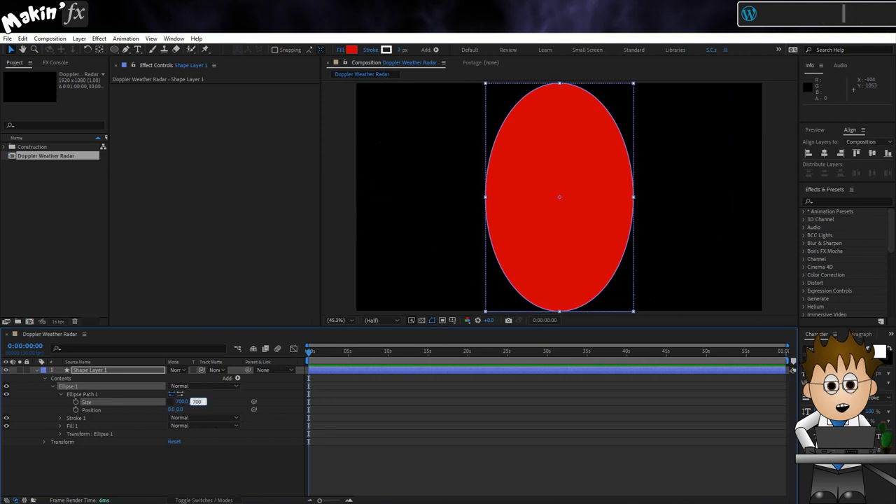
{"action": "type", "text": "700"}
{"action": "key", "text": "Return"}
{"action": "left_click", "coordinate": [176, 442]}
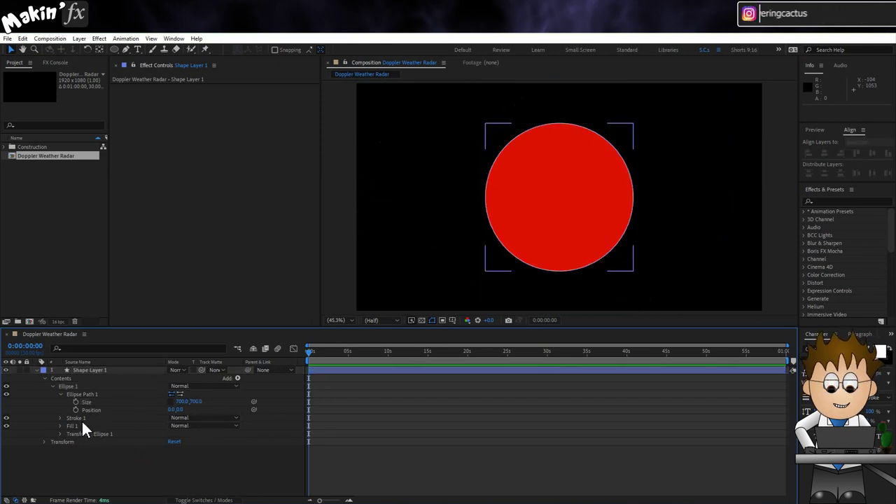
- Rename the shape layer to 'Windy bit'
{"action": "left_click", "coordinate": [100, 371]}
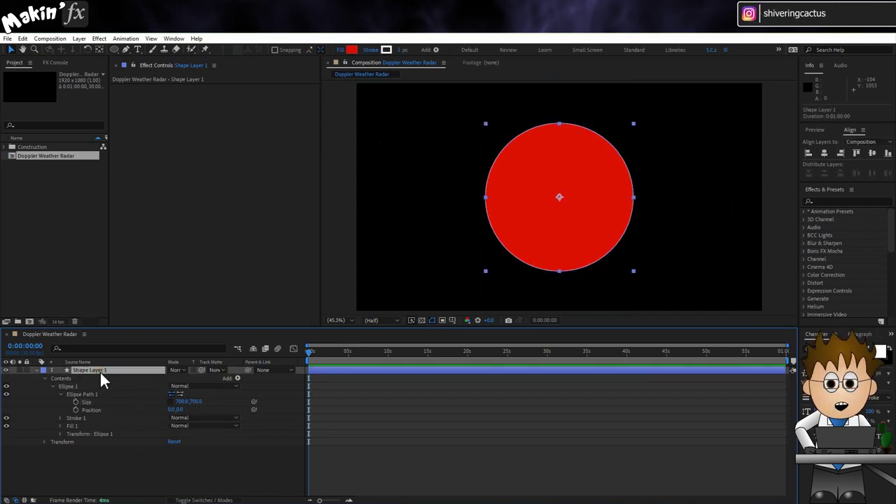
{"action": "key", "text": "Return"}
{"action": "type", "text": "Win"}
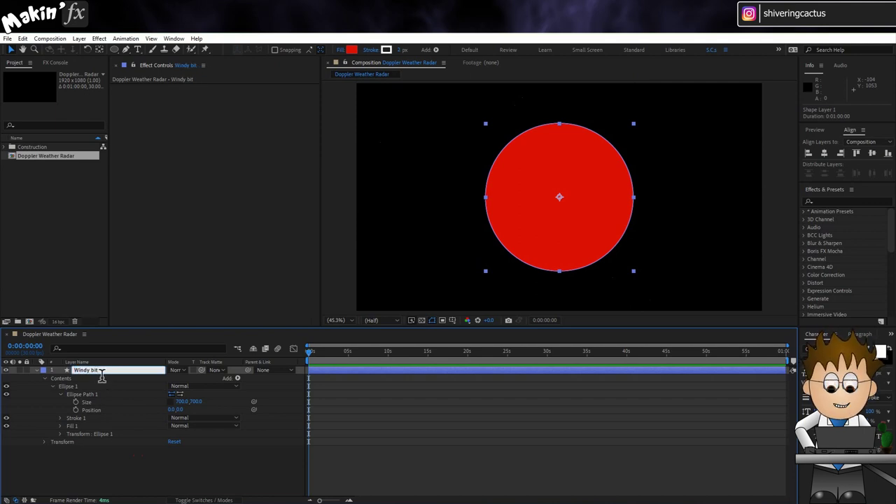
{"action": "type", "text": "dy bit"}
{"action": "key", "text": "Return"}
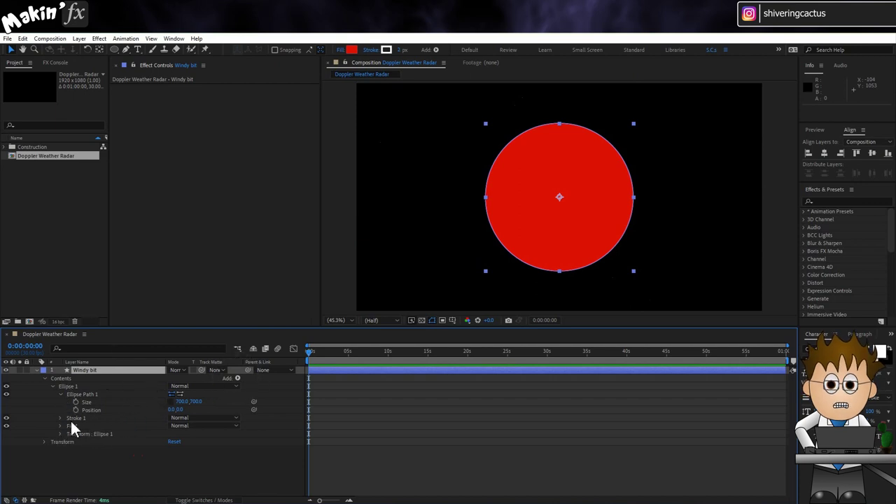
- Add a Gradient Fill to the circle and delete its red stroke and solid fill
{"action": "left_click", "coordinate": [237, 379]}
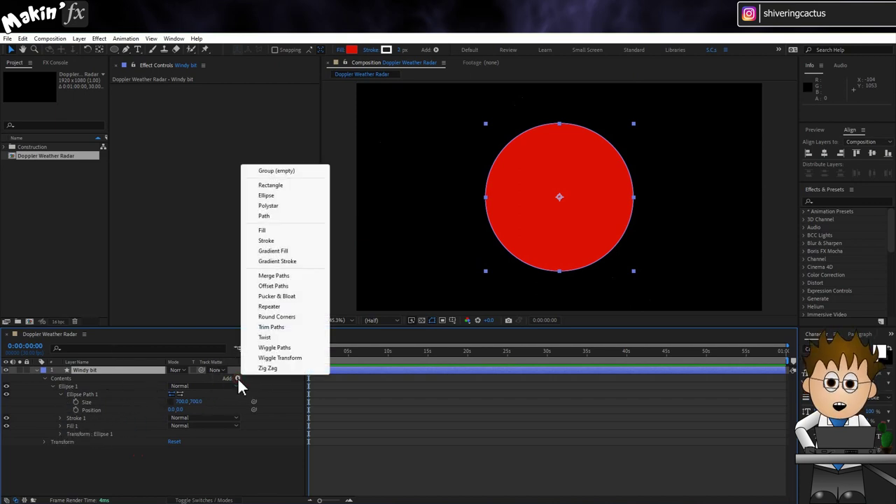
{"action": "left_click", "coordinate": [290, 251]}
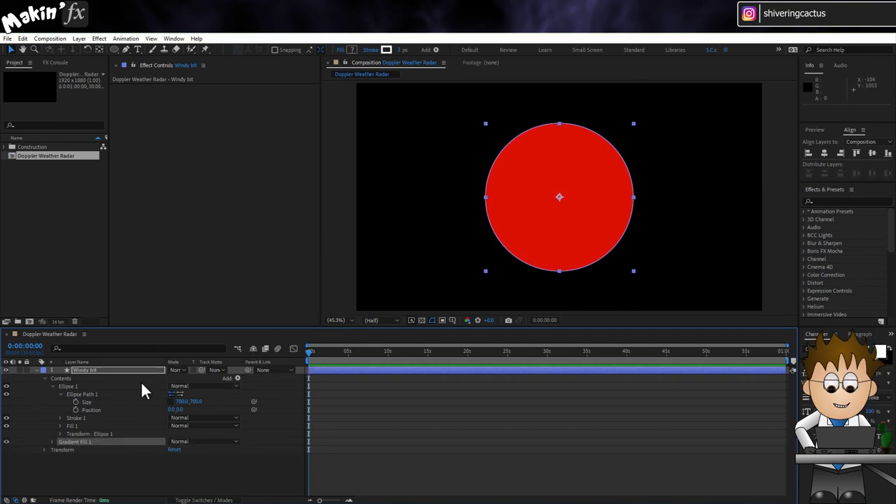
{"action": "left_click", "coordinate": [75, 419]}
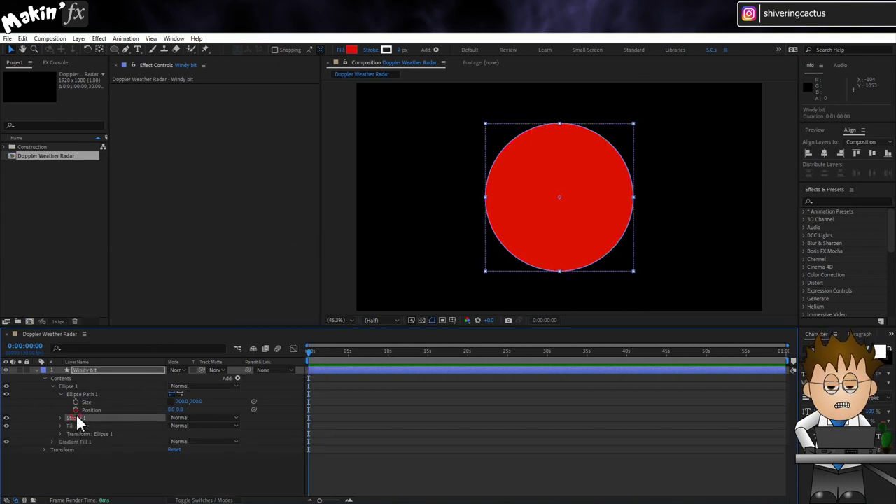
{"action": "key", "text": "Delete"}
{"action": "left_click", "coordinate": [74, 419]}
{"action": "key", "text": "Delete"}
- Make Gradient Fill 1 radial and move it into the Ellipse 1 group
{"action": "left_click", "coordinate": [75, 423]}
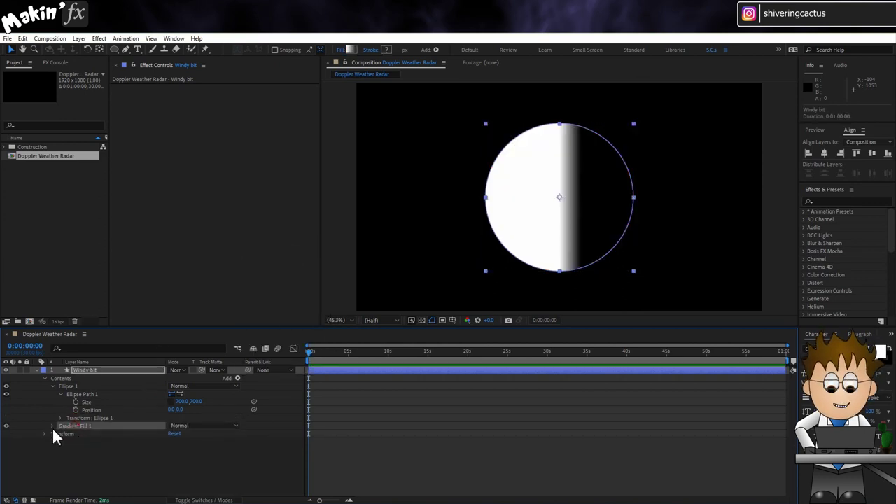
{"action": "left_click", "coordinate": [52, 427]}
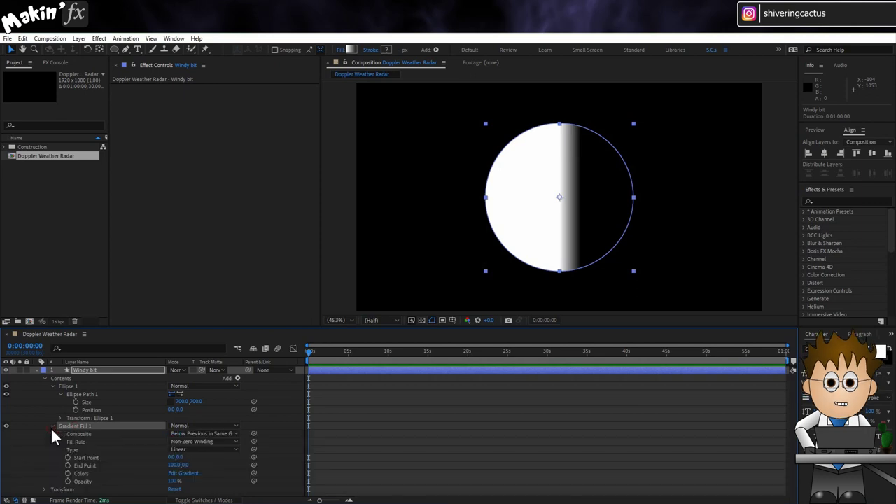
{"action": "left_click", "coordinate": [204, 449]}
{"action": "left_click", "coordinate": [210, 470]}
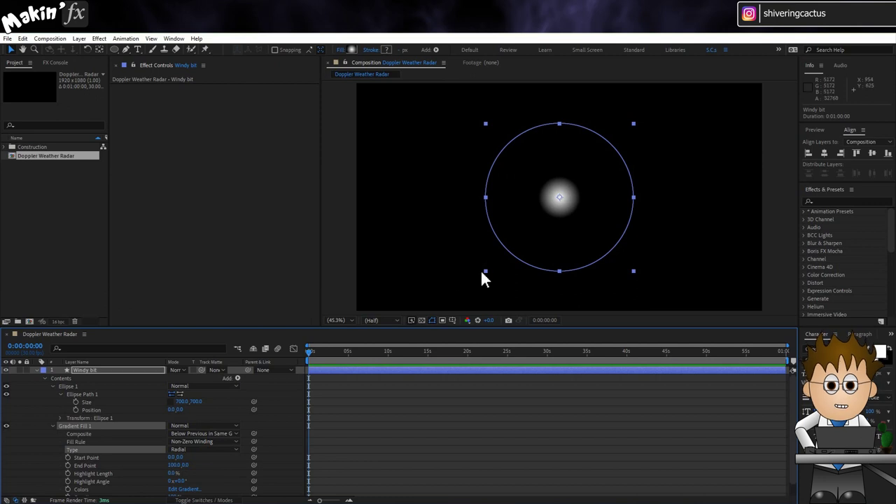
{"action": "scroll", "coordinate": [558, 212], "scroll_direction": "up", "scroll_amount": 1}
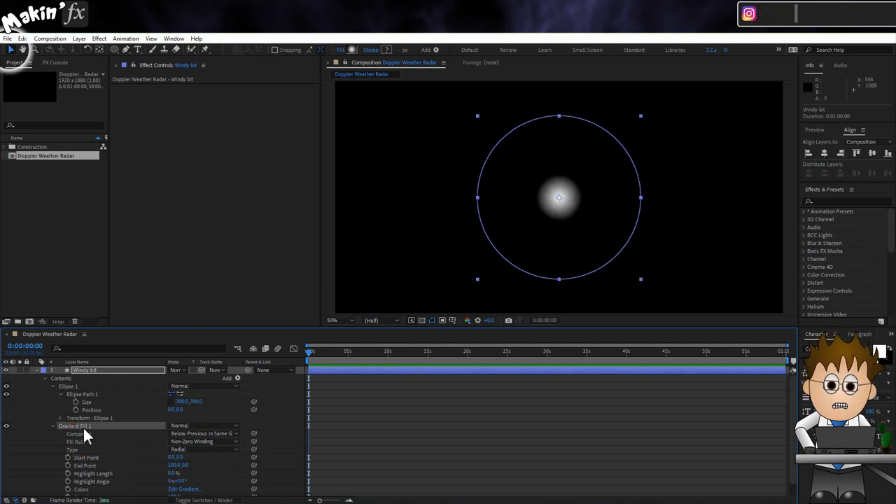
{"action": "left_click_drag", "start_coordinate": [85, 427], "coordinate": [74, 386]}
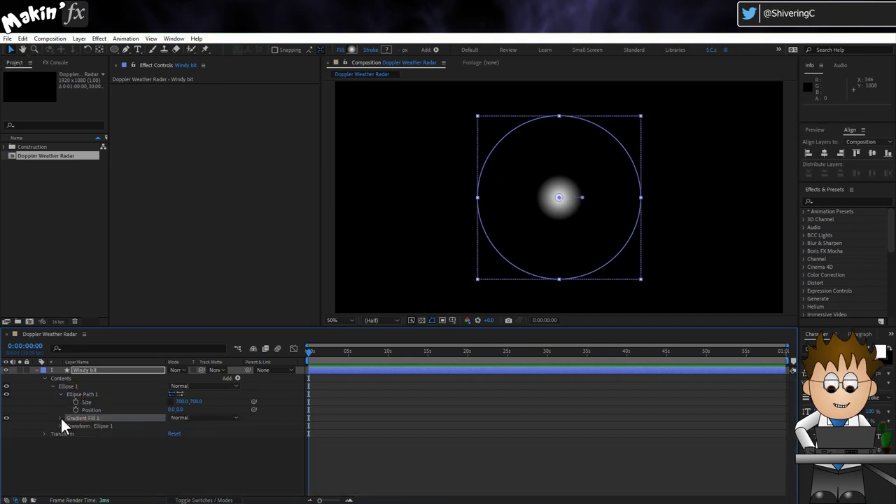
- Set the radial gradient's End Point to 350 so it fills the circle
{"action": "left_click", "coordinate": [60, 418]}
{"action": "scroll", "coordinate": [132, 419], "scroll_direction": "down", "scroll_amount": 1}
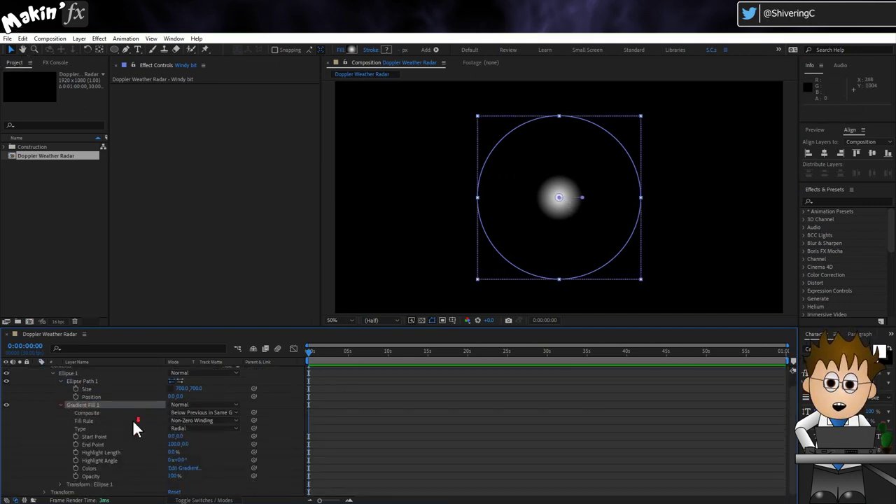
{"action": "left_click_drag", "start_coordinate": [177, 450], "coordinate": [293, 448]}
{"action": "left_click", "coordinate": [176, 445]}
{"action": "type", "text": "350"}
{"action": "key", "text": "Return"}
{"action": "left_click", "coordinate": [52, 429]}
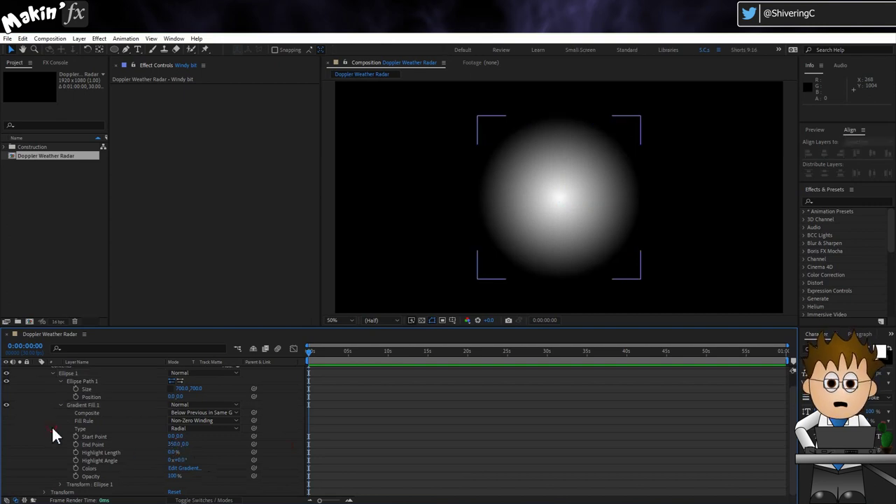
- Reverse the gradient stops so the centre is black and the edge white
{"action": "left_click", "coordinate": [203, 471]}
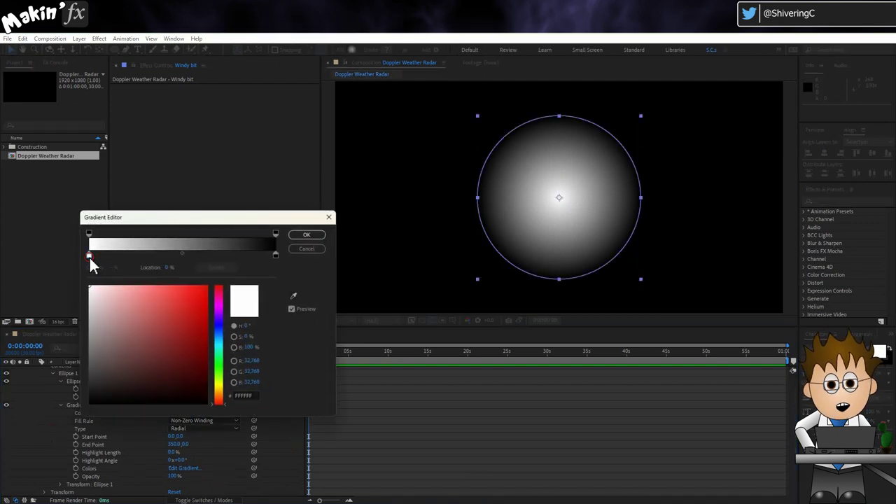
{"action": "left_click_drag", "start_coordinate": [151, 254], "coordinate": [87, 253]}
{"action": "left_click_drag", "start_coordinate": [225, 256], "coordinate": [283, 257]}
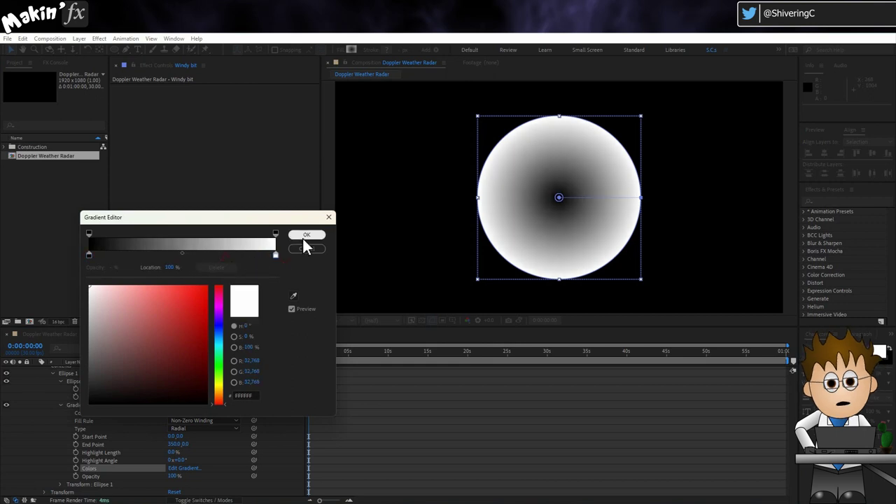
{"action": "left_click", "coordinate": [306, 237]}
{"action": "scroll", "coordinate": [116, 379], "scroll_direction": "up", "scroll_amount": 2}
{"action": "left_click", "coordinate": [107, 370]}
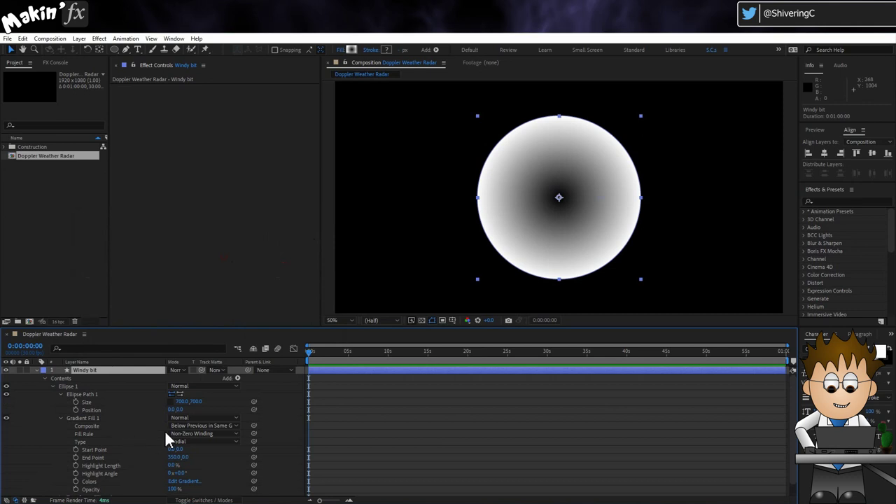
- Apply the Colorama effect to the Windy bit circle
{"action": "left_click", "coordinate": [99, 38]}
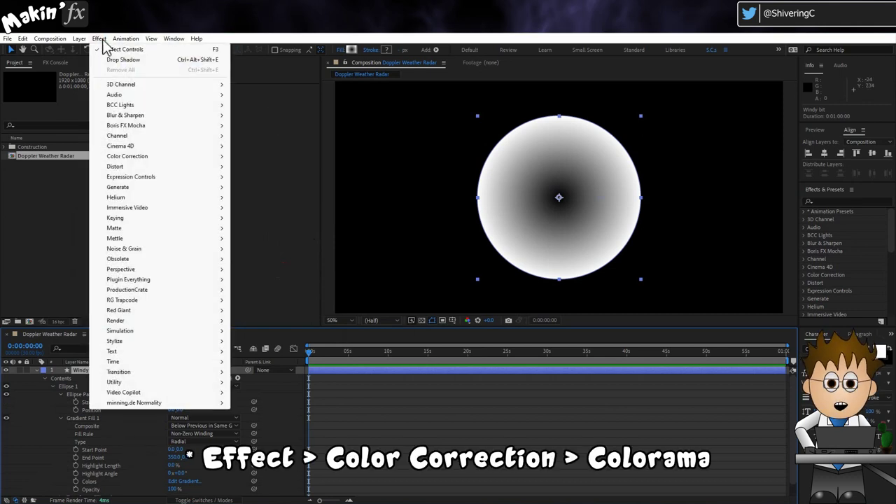
{"action": "mouse_move", "coordinate": [155, 157]}
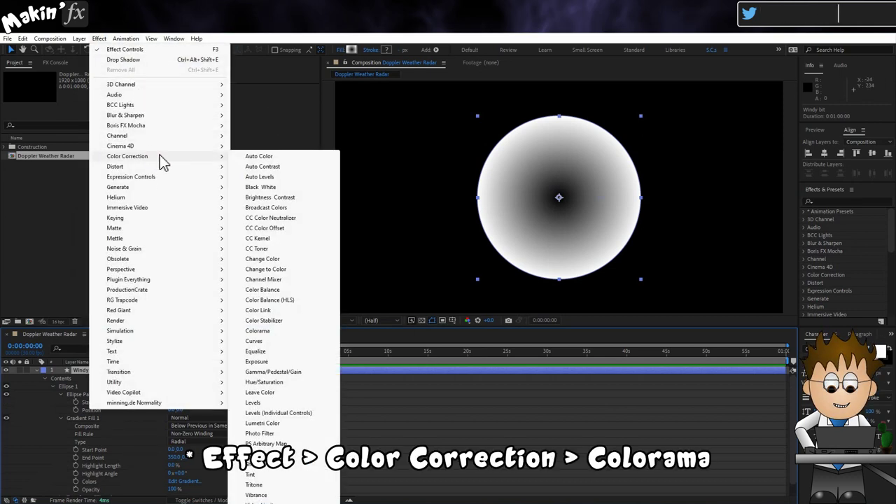
{"action": "left_click", "coordinate": [281, 331]}
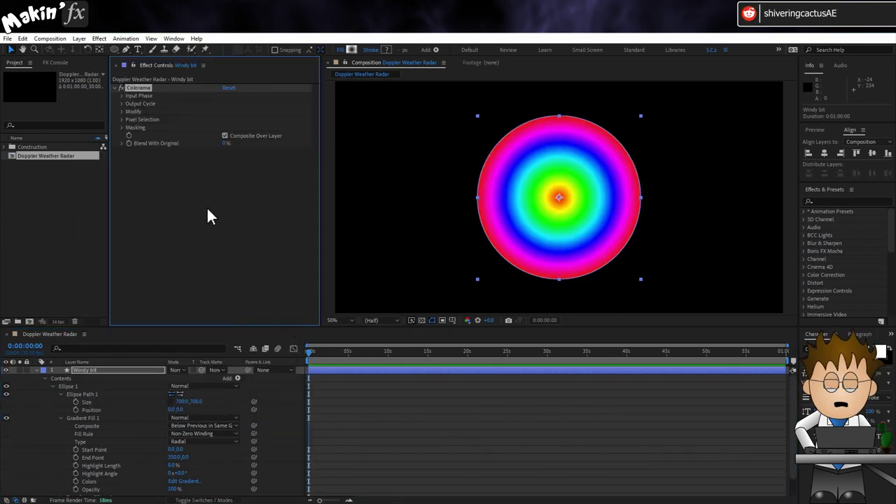
- Try the Fire and Horizon palettes, then reset Colorama to the default rainbow
{"action": "left_click", "coordinate": [121, 103]}
{"action": "left_click", "coordinate": [280, 112]}
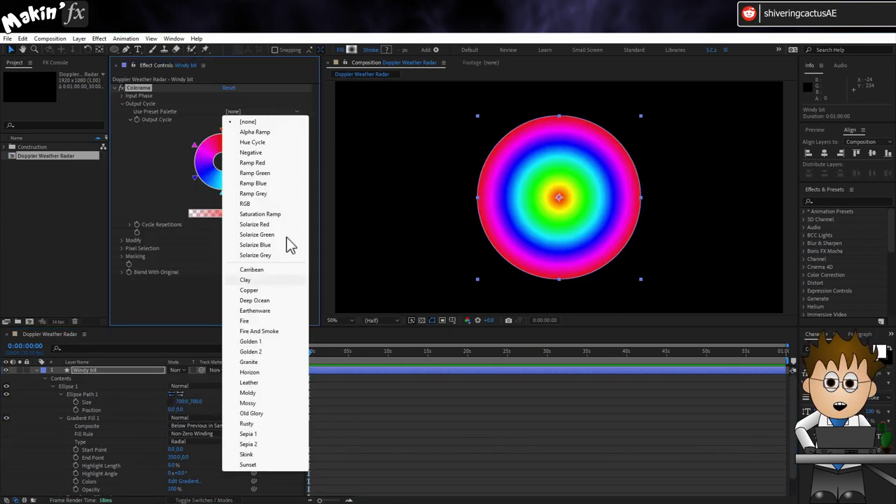
{"action": "left_click", "coordinate": [252, 321]}
{"action": "left_click", "coordinate": [284, 114]}
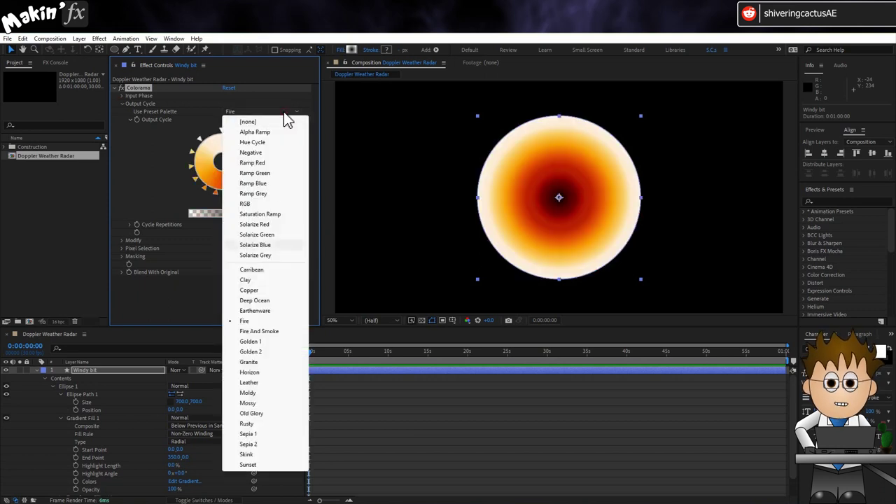
{"action": "left_click", "coordinate": [268, 369]}
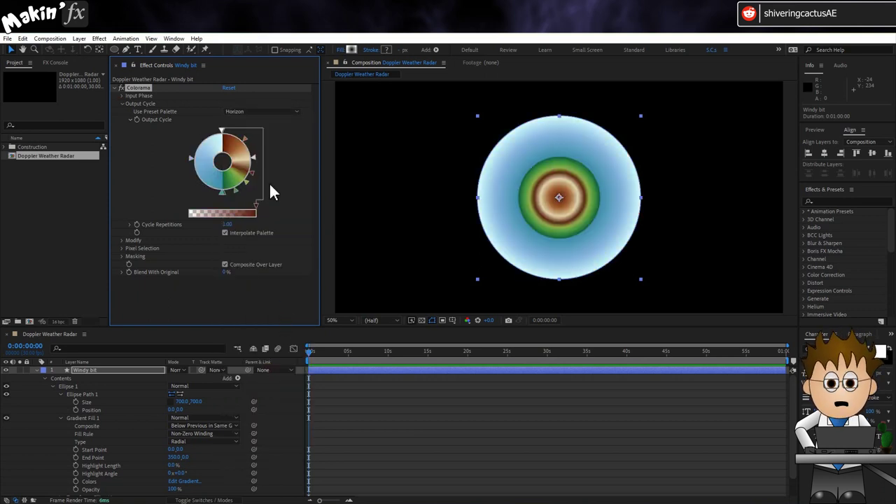
{"action": "left_click", "coordinate": [234, 89]}
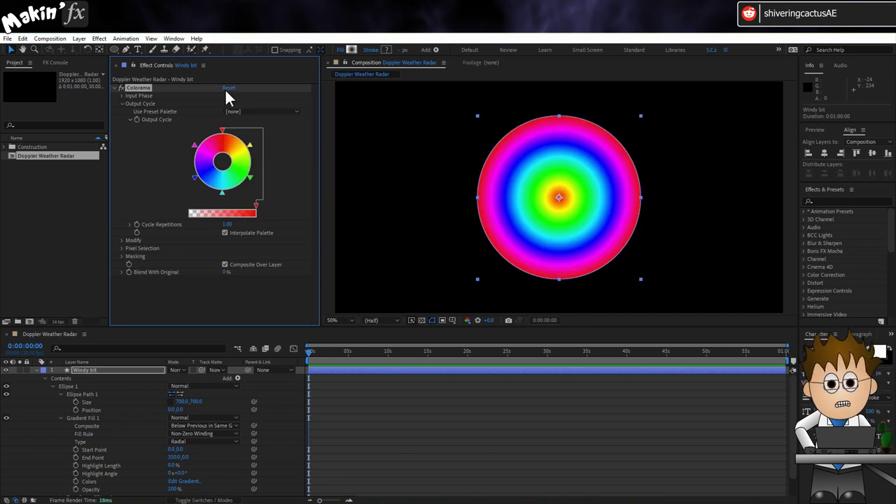
- Set Colorama's Input Phase Shift to 45° and collapse the effect
{"action": "left_click", "coordinate": [121, 95]}
{"action": "left_click", "coordinate": [234, 136]}
{"action": "type", "text": "45"}
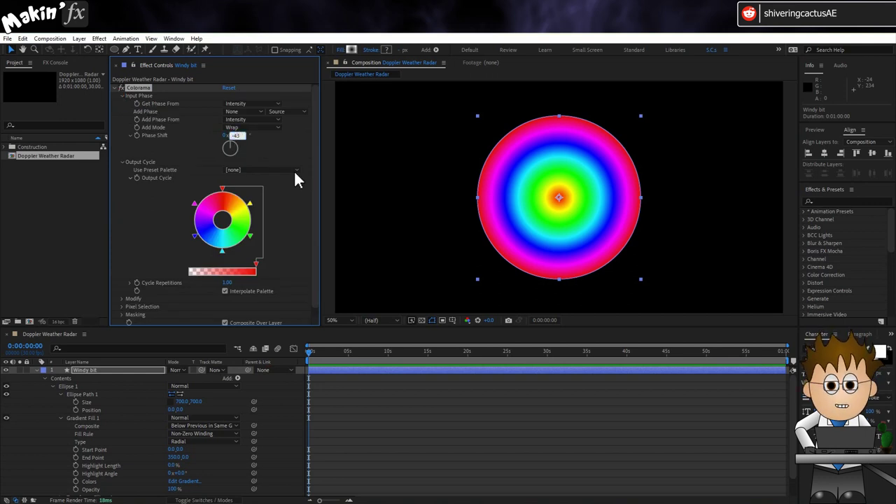
{"action": "key", "text": "Return"}
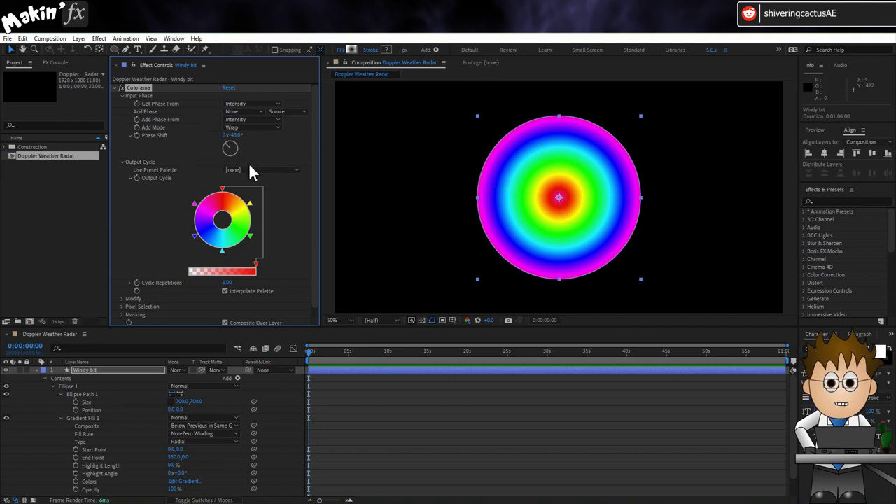
{"action": "left_click", "coordinate": [116, 87]}
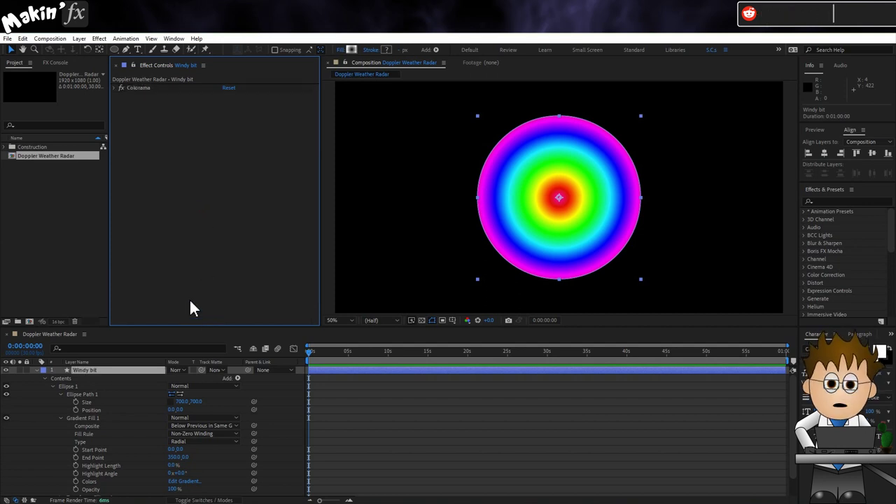
- Apply Turbulent Displace from the Distort effects to the circle
{"action": "left_click", "coordinate": [98, 39]}
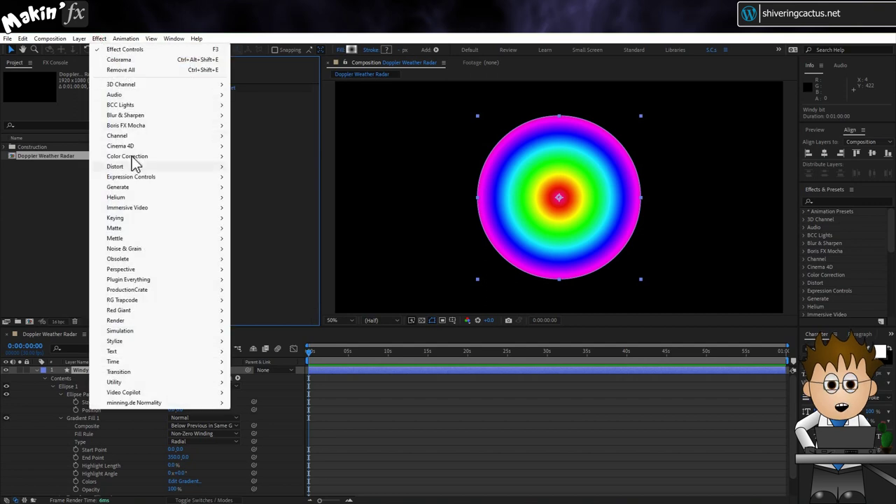
{"action": "mouse_move", "coordinate": [139, 169]}
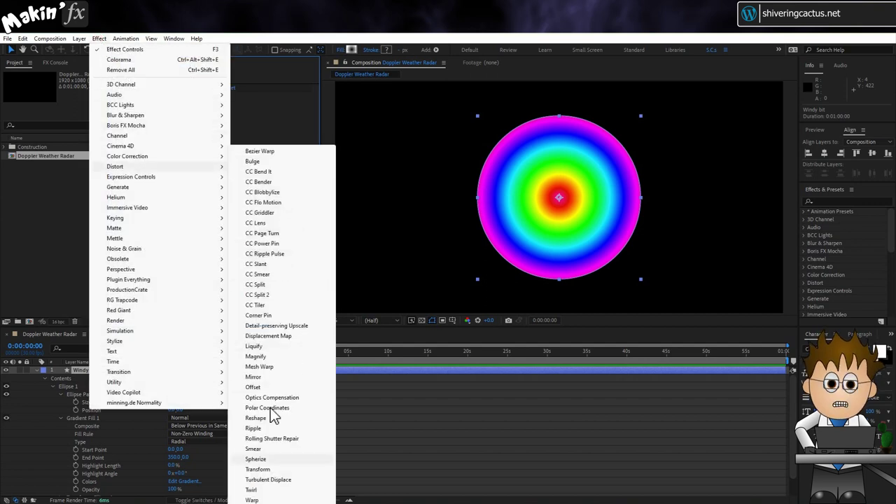
{"action": "left_click", "coordinate": [270, 480]}
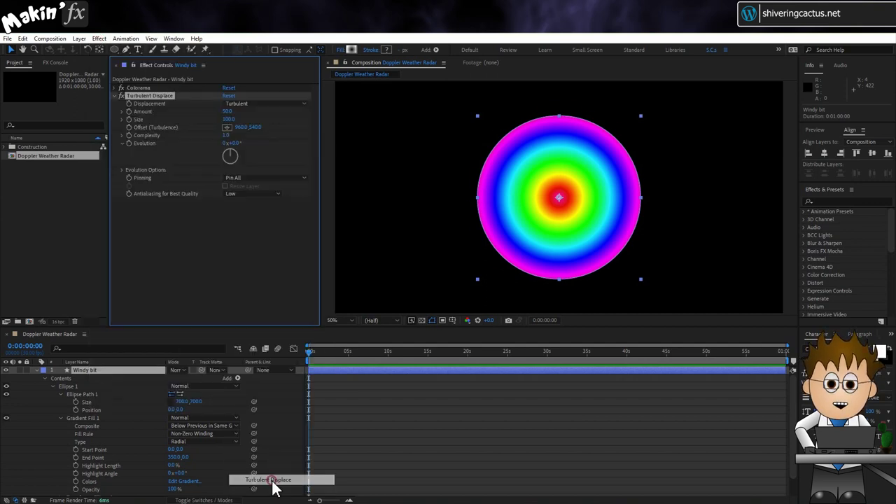
- Set Turbulent Displace Amount 150, Size 30 and Complexity 6
{"action": "left_click", "coordinate": [230, 112]}
{"action": "type", "text": "150"}
{"action": "key", "text": "Return"}
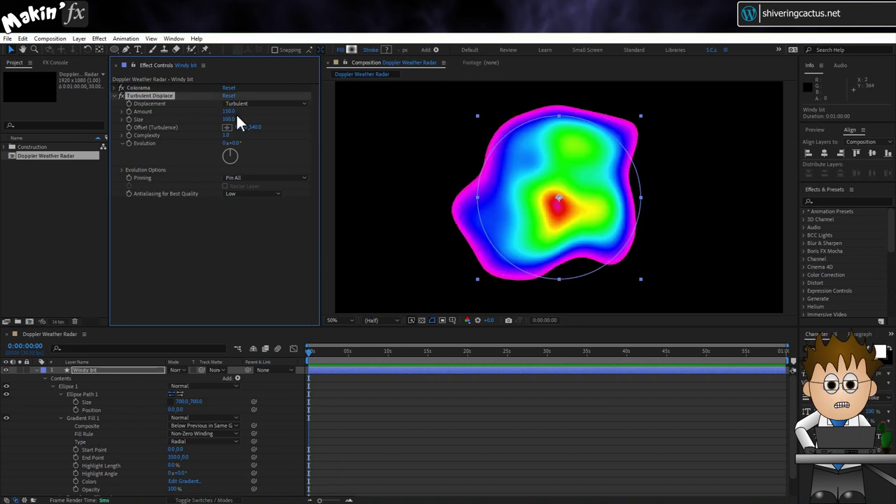
{"action": "left_click", "coordinate": [225, 119]}
{"action": "type", "text": "30"}
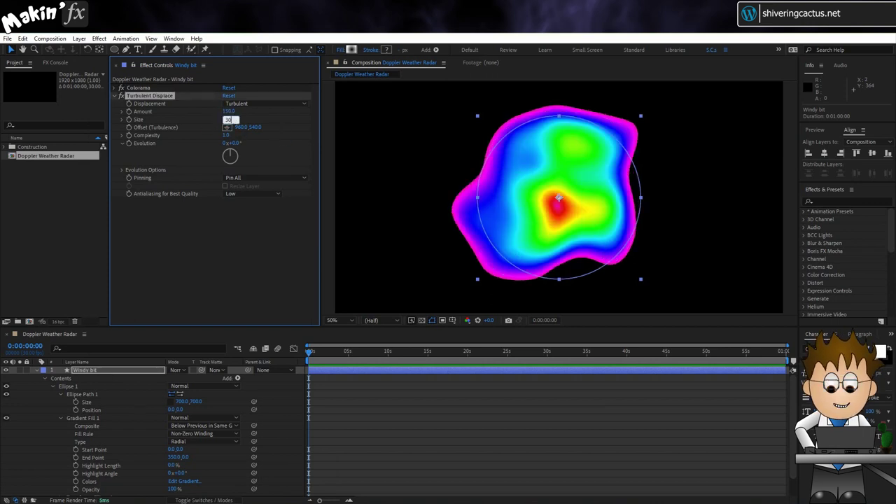
{"action": "key", "text": "Return"}
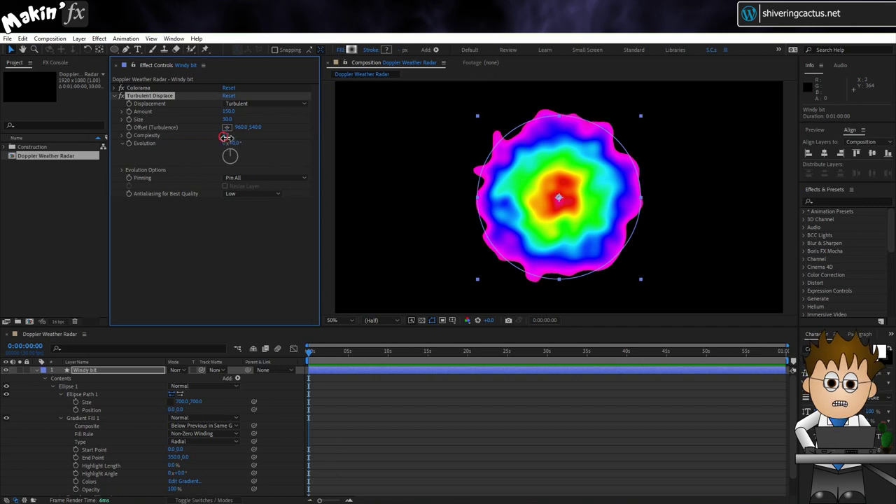
{"action": "type", "text": "6"}
{"action": "key", "text": "Return"}
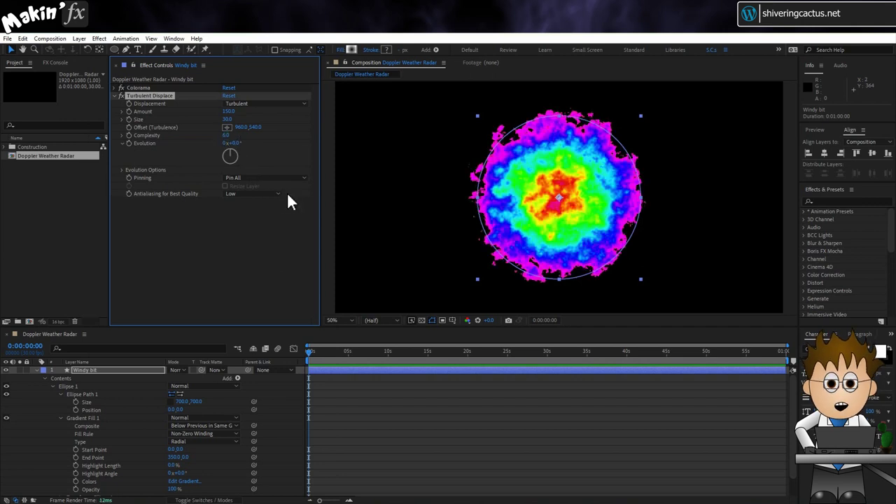
- Drive Evolution with a time*50 expression, preview, and return to frame 0
{"action": "left_click", "coordinate": [129, 143], "text": "alt"}
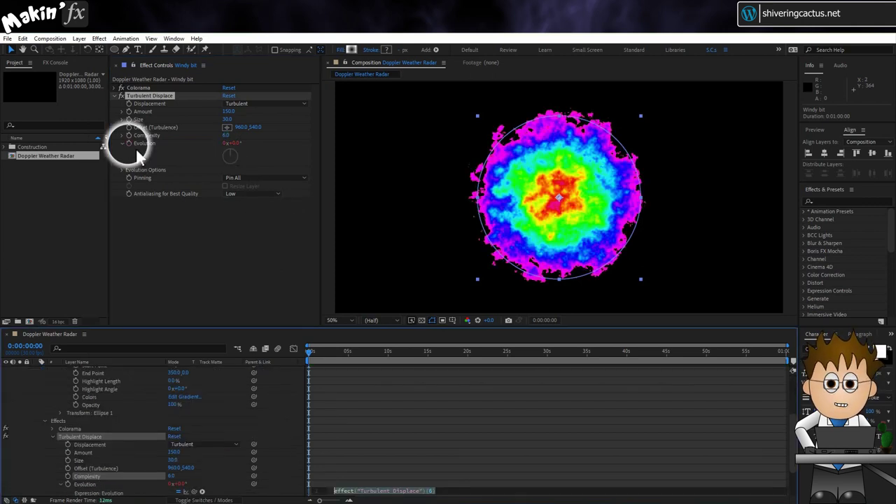
{"action": "type", "text": "time*50"}
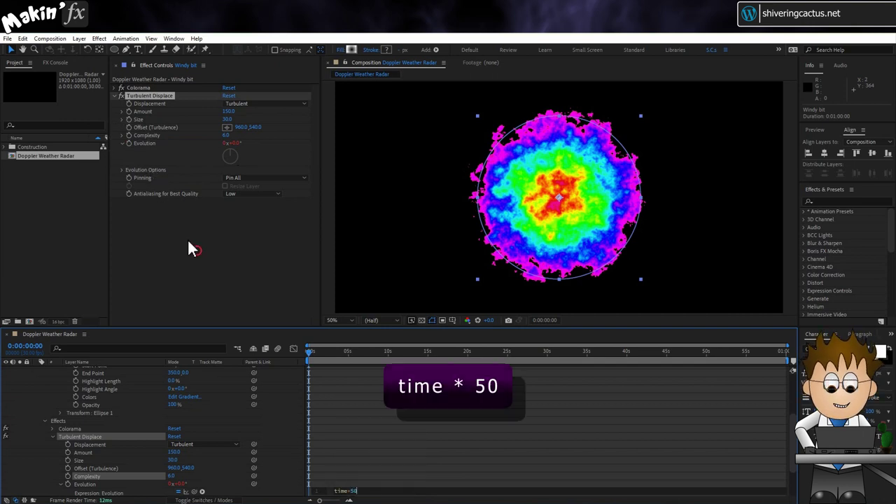
{"action": "left_click", "coordinate": [197, 249]}
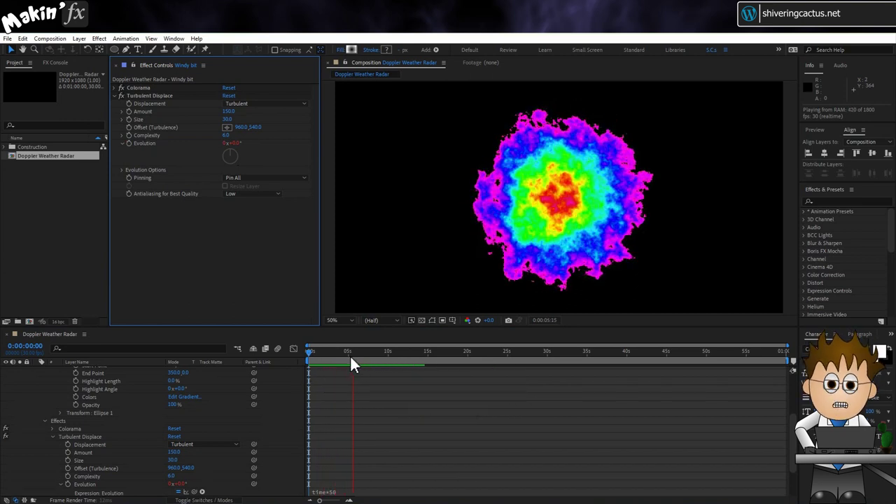
{"action": "scroll", "coordinate": [354, 365], "scroll_direction": "up", "scroll_amount": 5}
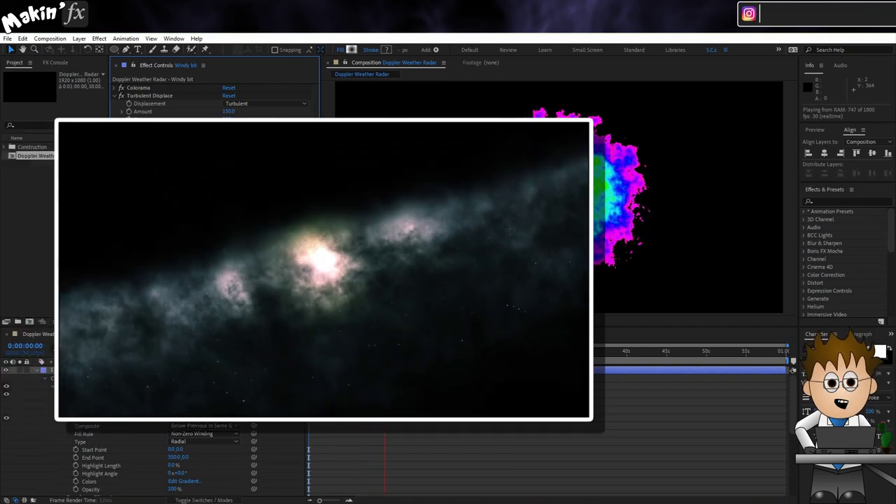
{"action": "left_click", "coordinate": [45, 398]}
{"action": "left_click", "coordinate": [45, 398]}
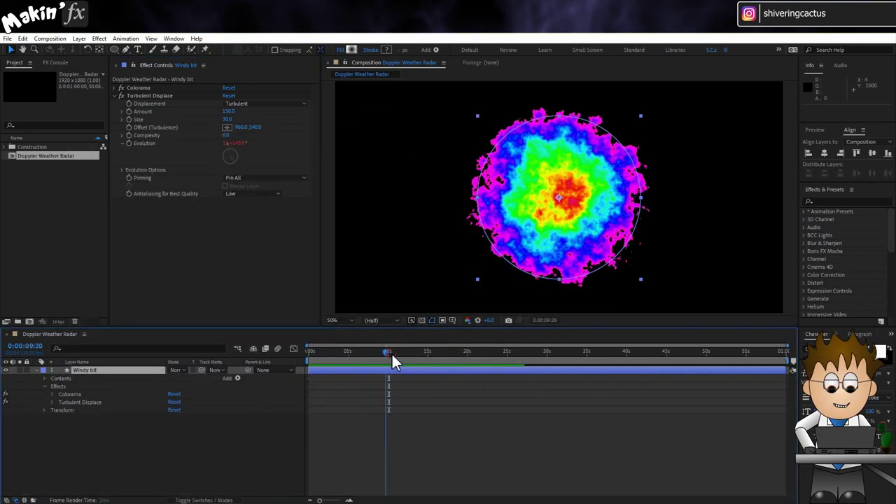
{"action": "left_click_drag", "start_coordinate": [391, 352], "coordinate": [297, 353]}
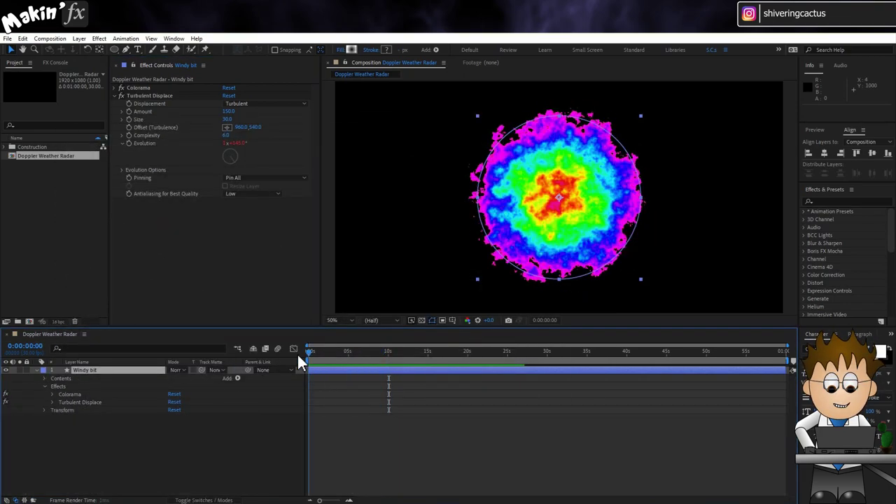
- Add a Twirl effect with Angle 130° and set a starting keyframe
{"action": "left_click", "coordinate": [98, 39]}
{"action": "mouse_move", "coordinate": [176, 166]}
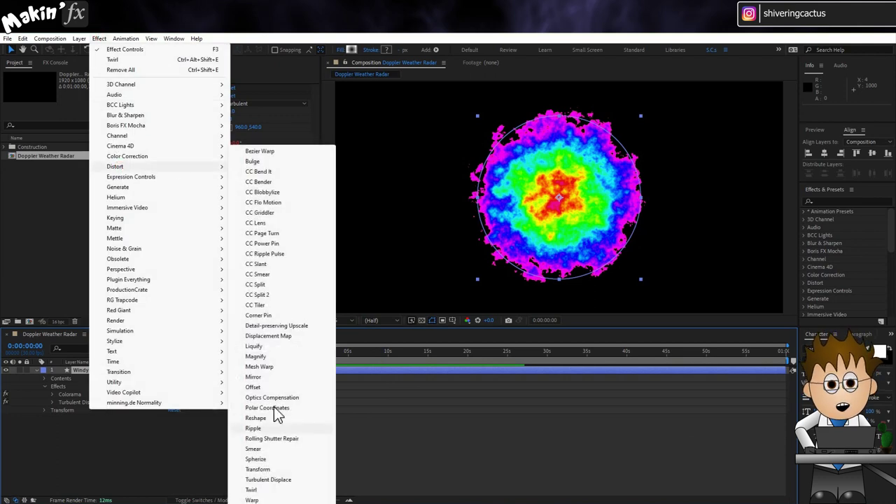
{"action": "left_click", "coordinate": [276, 491]}
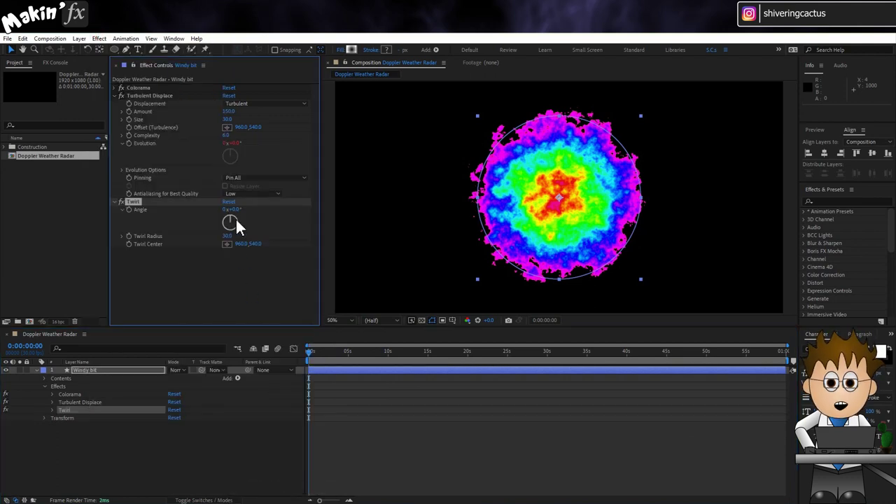
{"action": "type", "text": "130"}
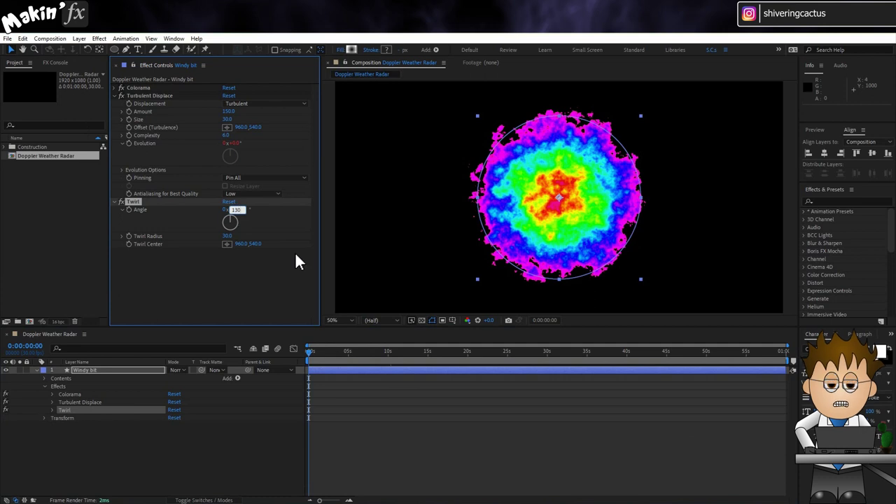
{"action": "key", "text": "Return"}
{"action": "left_click", "coordinate": [120, 370]}
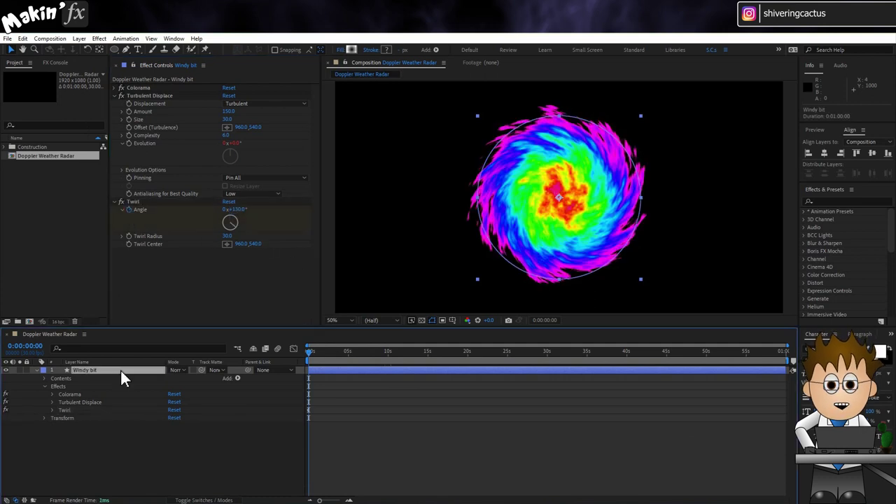
- Keyframe the Twirl Angle to 190° at the last frame and preview
{"action": "key", "text": "u"}
{"action": "left_click", "coordinate": [186, 420]}
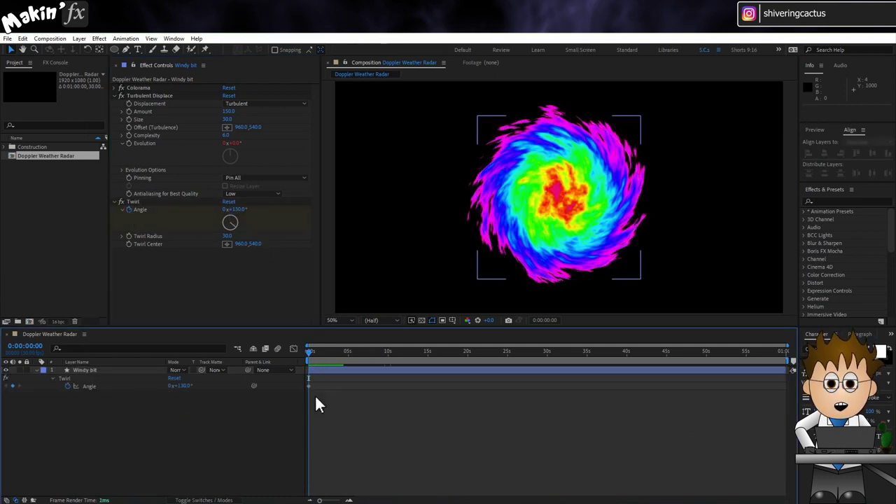
{"action": "left_click_drag", "start_coordinate": [500, 356], "coordinate": [786, 353]}
{"action": "left_click", "coordinate": [236, 209]}
{"action": "type", "text": "190"}
{"action": "key", "text": "Return"}
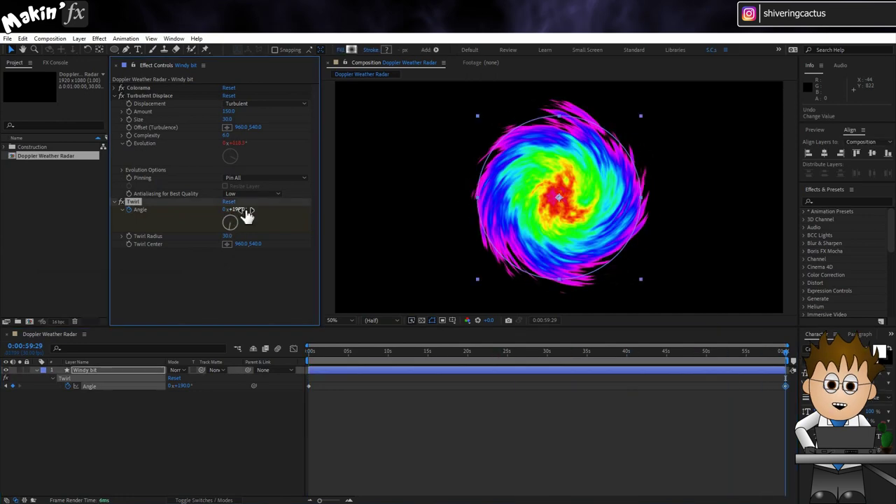
{"action": "key", "text": "space"}
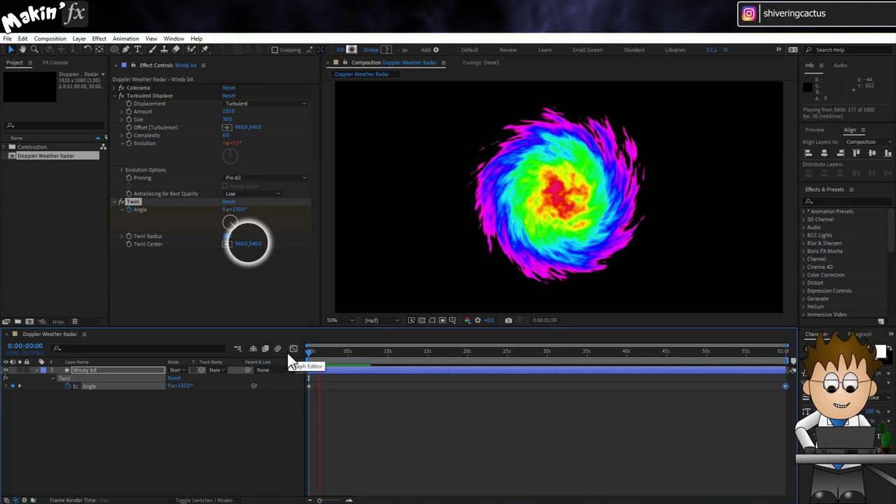
{"action": "key", "text": "space"}
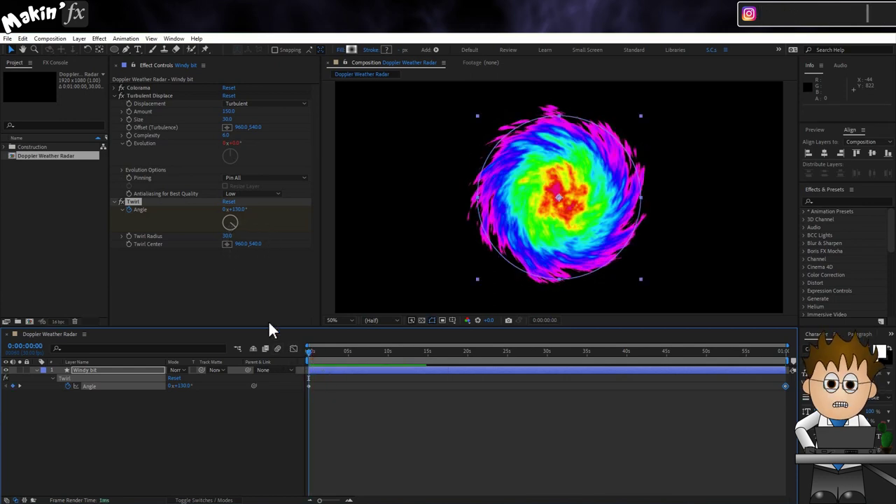
- Move the storm left of centre and set a starting Position keyframe
{"action": "left_click", "coordinate": [124, 373]}
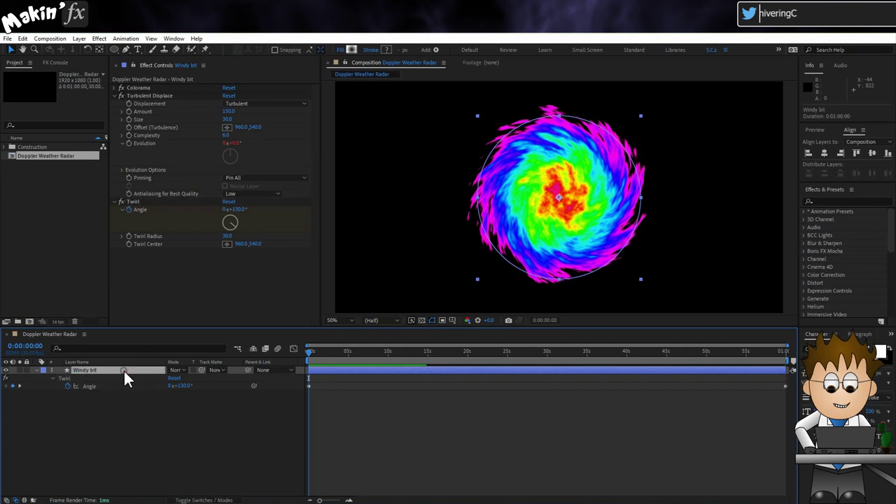
{"action": "key", "text": "p"}
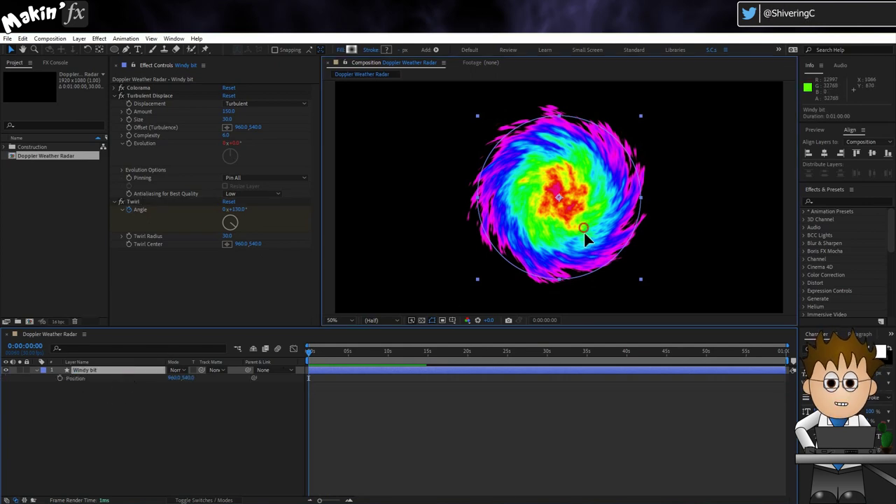
{"action": "left_click_drag", "start_coordinate": [583, 224], "coordinate": [516, 230]}
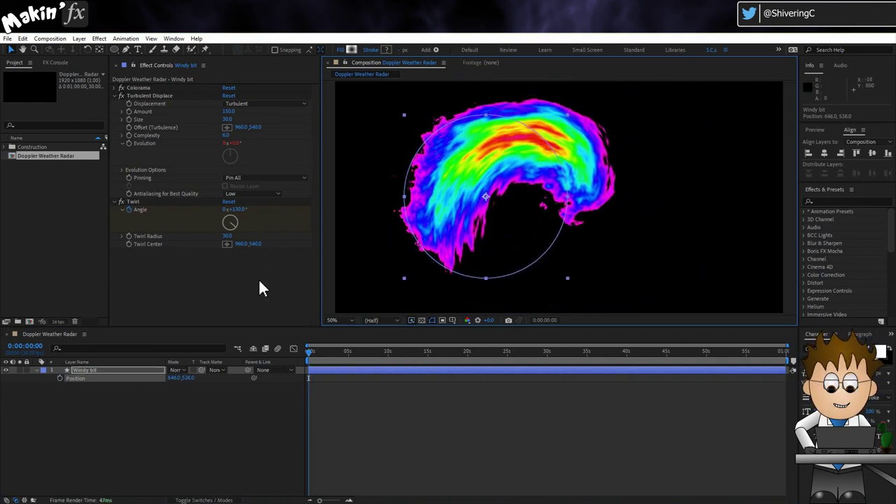
{"action": "mouse_move", "coordinate": [502, 227]}
{"action": "left_mouse_down"}
{"action": "mouse_move", "coordinate": [510, 217]}
{"action": "mouse_move", "coordinate": [505, 223]}
{"action": "left_mouse_up"}
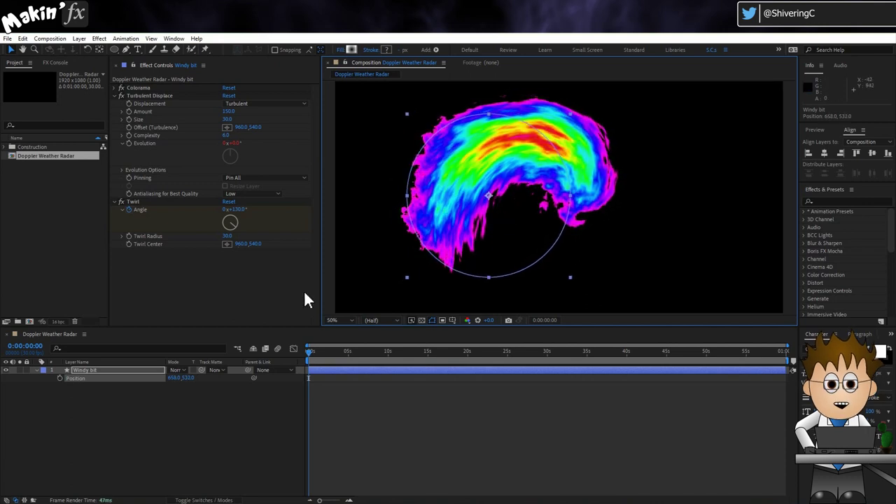
{"action": "left_click", "coordinate": [244, 293]}
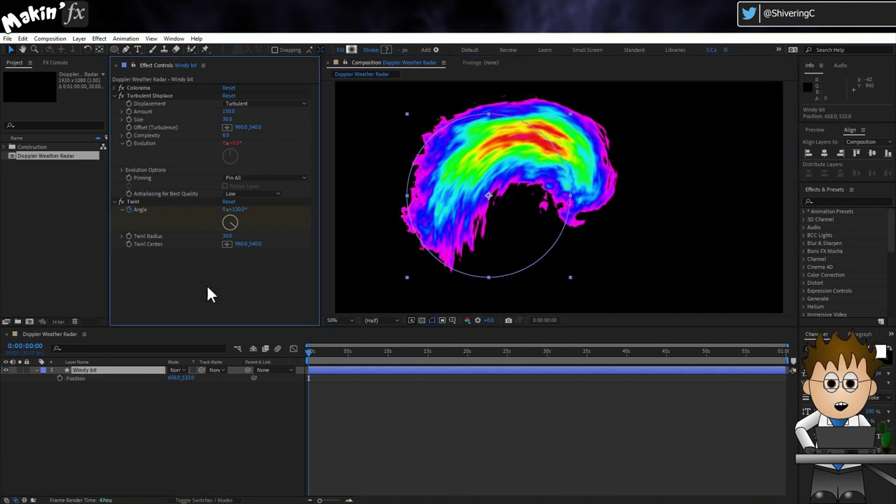
{"action": "left_click", "coordinate": [60, 378]}
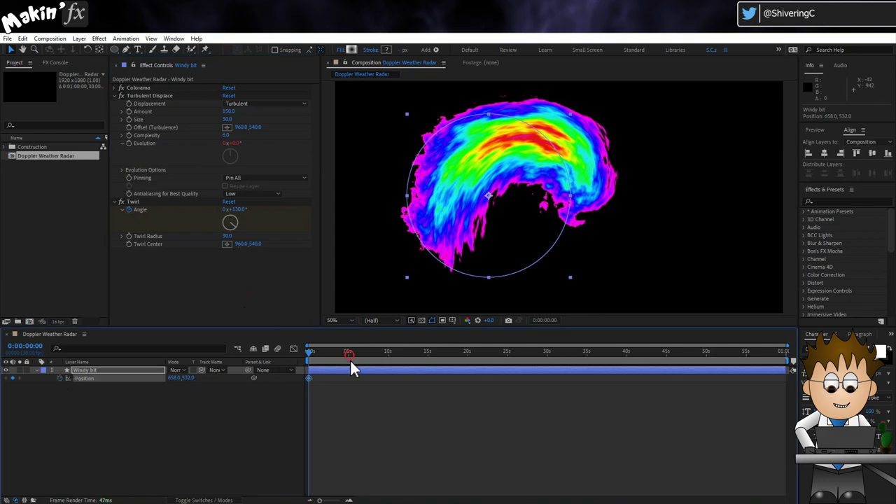
- Shift the storm down-right at the last frame and preview the drift
{"action": "left_click_drag", "start_coordinate": [350, 353], "coordinate": [785, 350]}
{"action": "left_click_drag", "start_coordinate": [441, 175], "coordinate": [511, 213]}
{"action": "left_click_drag", "start_coordinate": [370, 352], "coordinate": [436, 352]}
{"action": "key", "text": "Home"}
{"action": "key", "text": "space"}
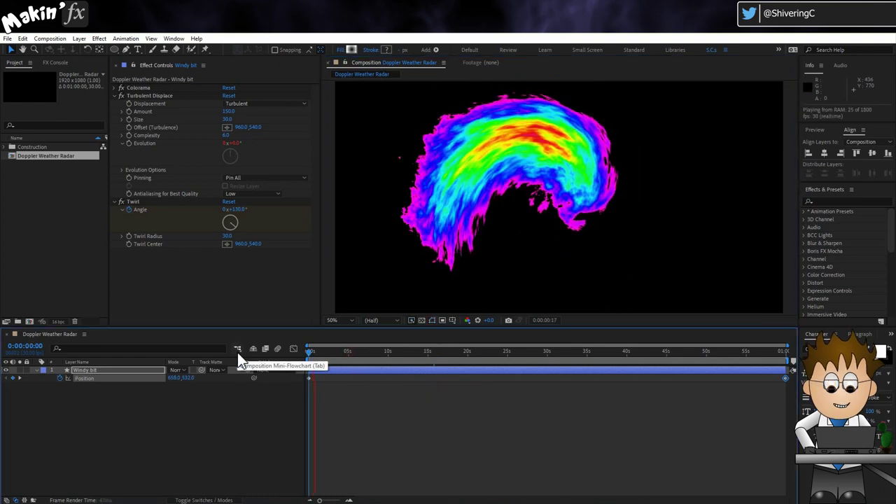
{"action": "key", "text": "space"}
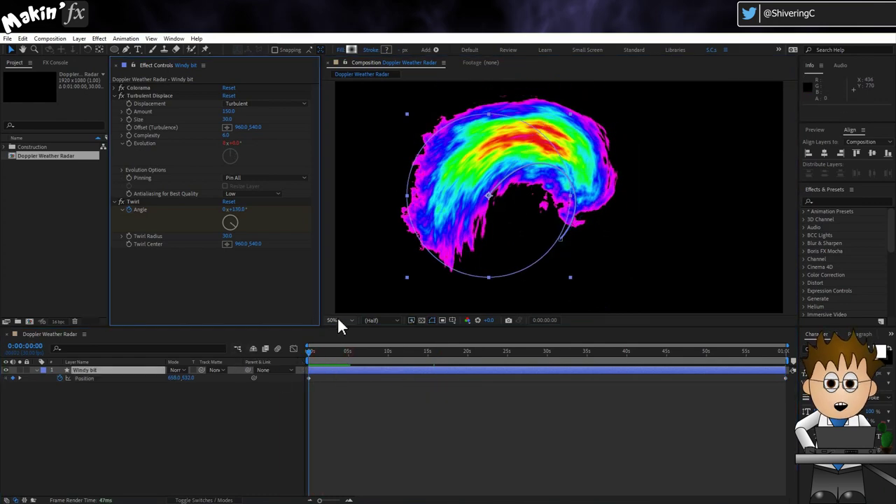
- Apply another Turbulent Displace to Windy bit with Amount 160 and Size 3
{"action": "left_click", "coordinate": [100, 39]}
{"action": "left_click", "coordinate": [131, 165]}
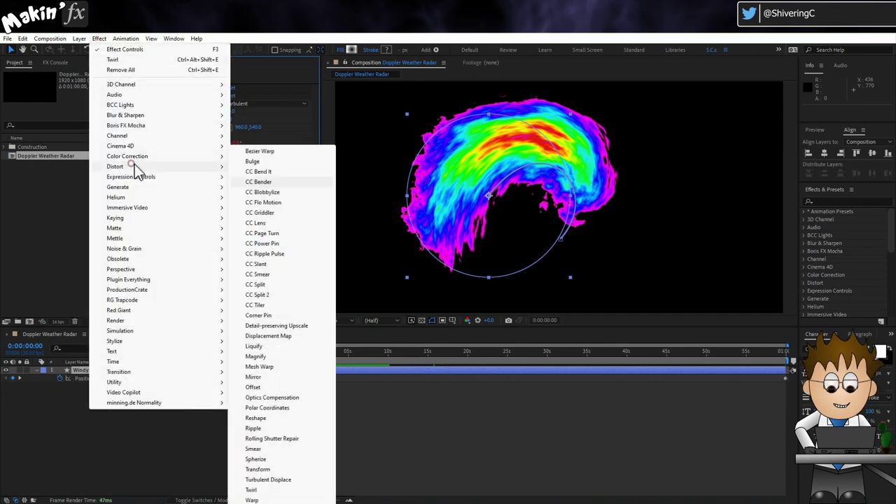
{"action": "left_click", "coordinate": [297, 480]}
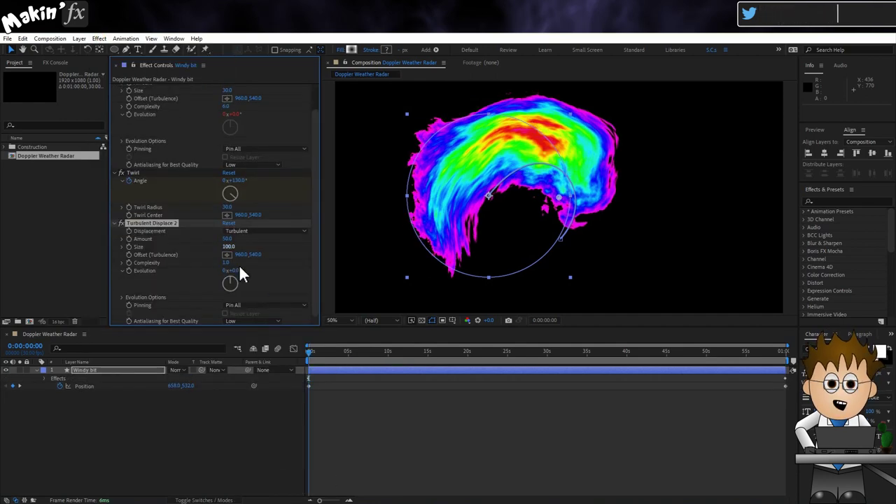
{"action": "left_click", "coordinate": [227, 239]}
{"action": "type", "text": "160"}
{"action": "key", "text": "Return"}
{"action": "left_click", "coordinate": [230, 247]}
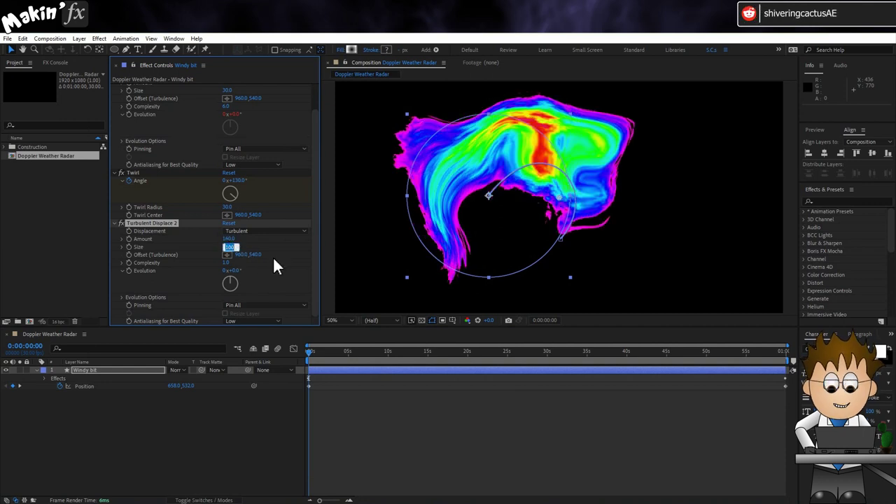
{"action": "type", "text": "3"}
{"action": "key", "text": "Return"}
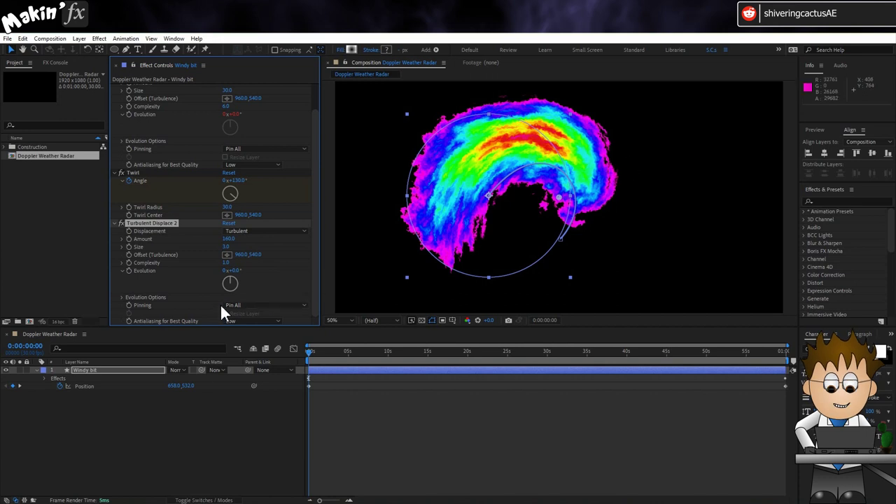
{"action": "left_click", "coordinate": [143, 432]}
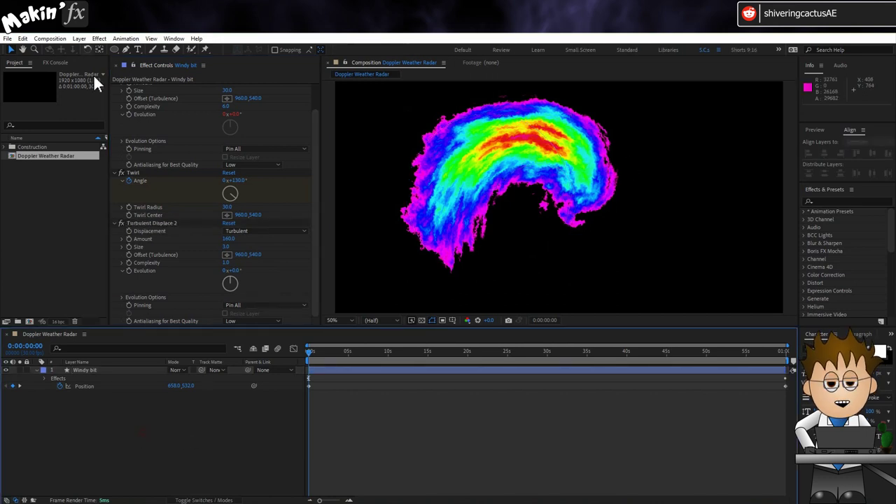
- Create a new black comp-size solid layer
{"action": "left_click", "coordinate": [79, 38]}
{"action": "mouse_move", "coordinate": [88, 54]}
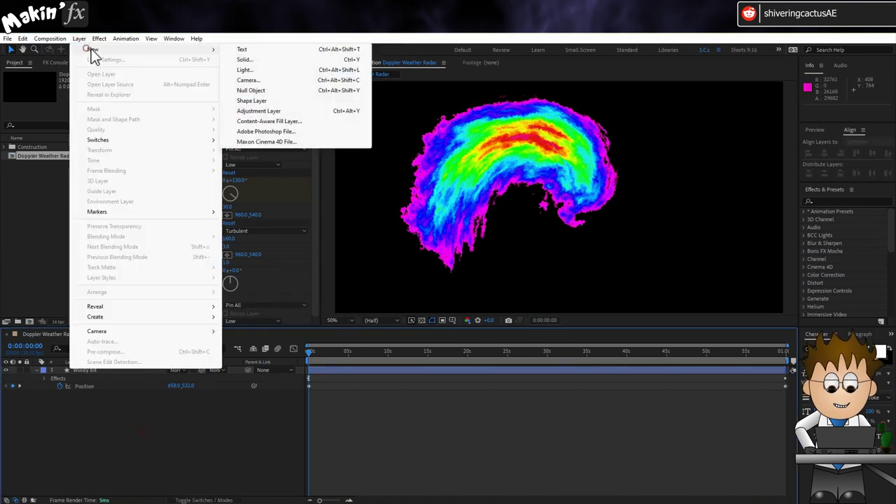
{"action": "left_click", "coordinate": [289, 62]}
{"action": "left_click", "coordinate": [441, 326]}
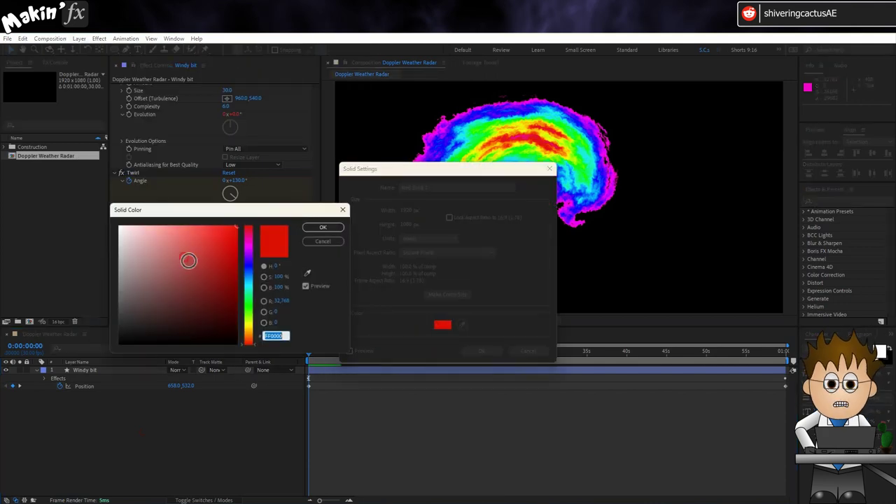
{"action": "left_click", "coordinate": [319, 228]}
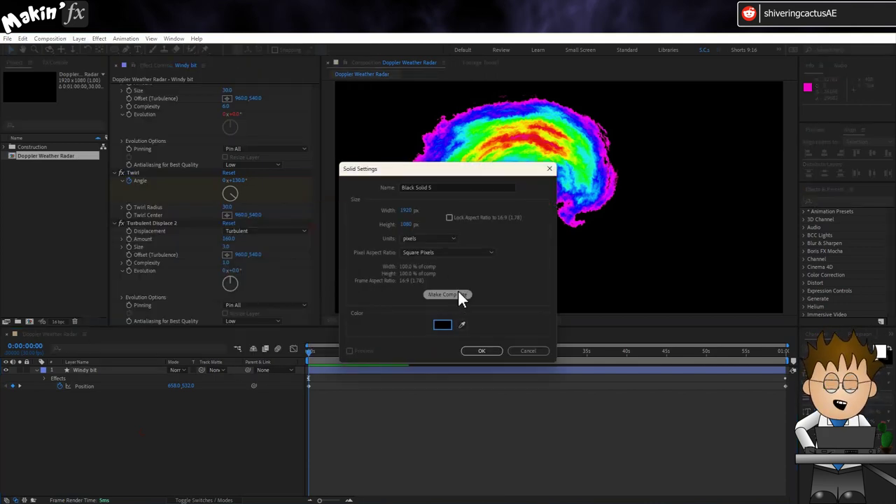
{"action": "left_click", "coordinate": [497, 350]}
- Name the solid 'background', move it below Windy bit, and lock it
{"action": "key", "text": "Return"}
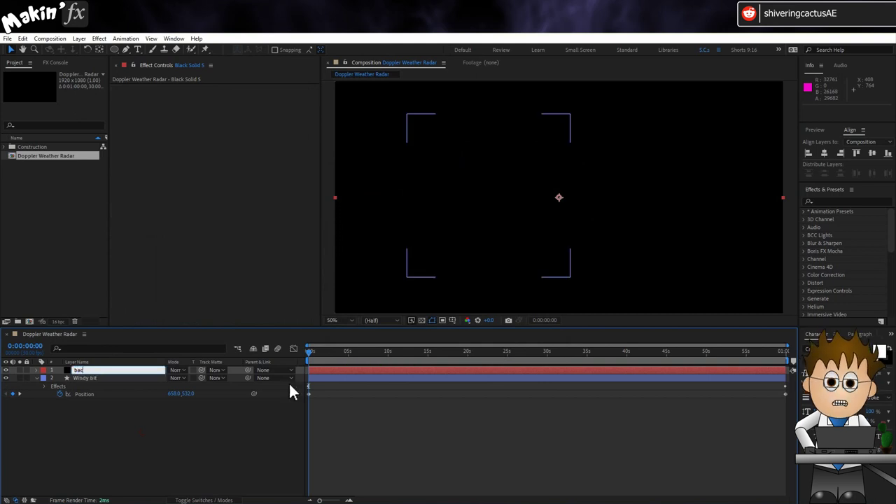
{"action": "key", "text": "Return"}
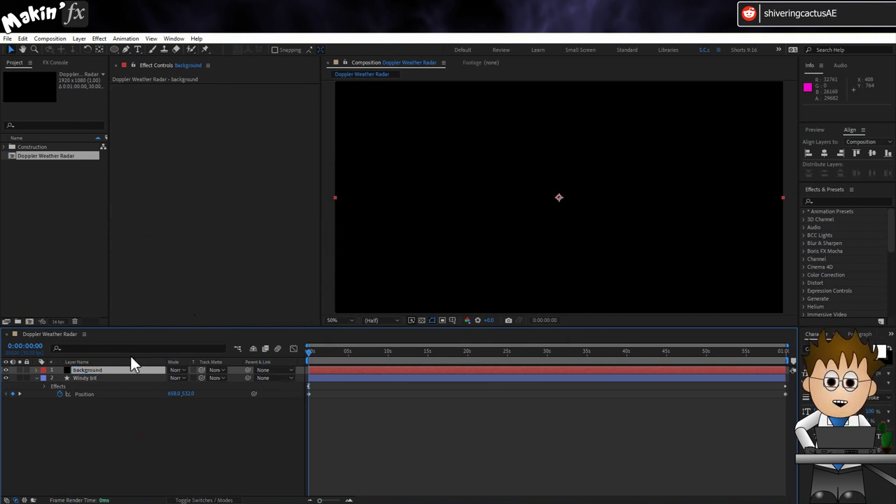
{"action": "left_click_drag", "start_coordinate": [112, 370], "coordinate": [40, 408]}
{"action": "left_click", "coordinate": [26, 393]}
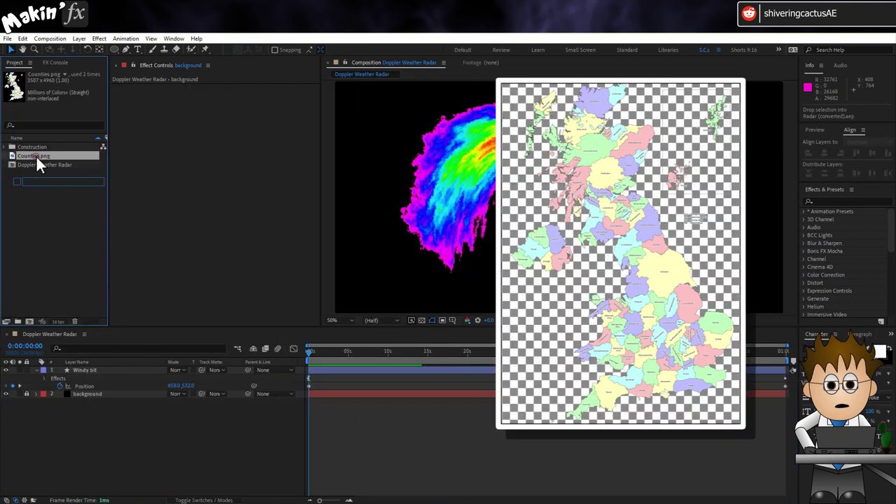
- Add Counties.png to the composition, desaturate it with Hue/Saturation and invert its colours
{"action": "left_click_drag", "start_coordinate": [36, 155], "coordinate": [63, 370]}
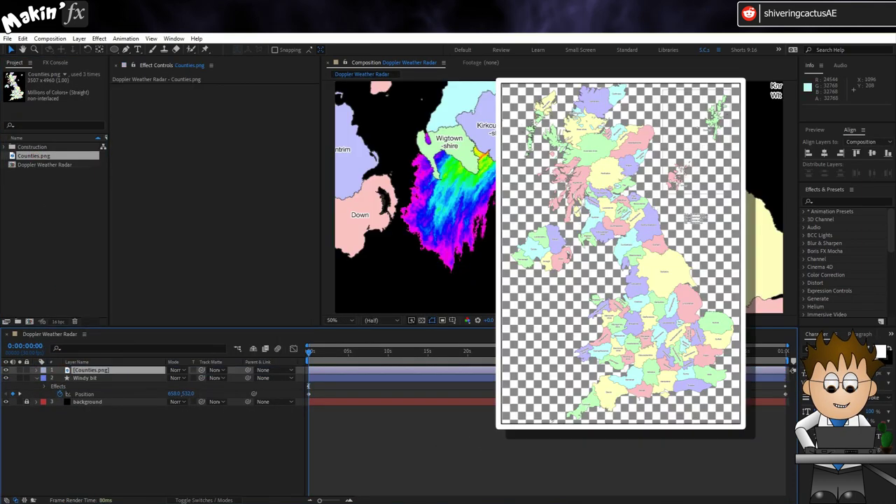
{"action": "key", "text": "comma"}
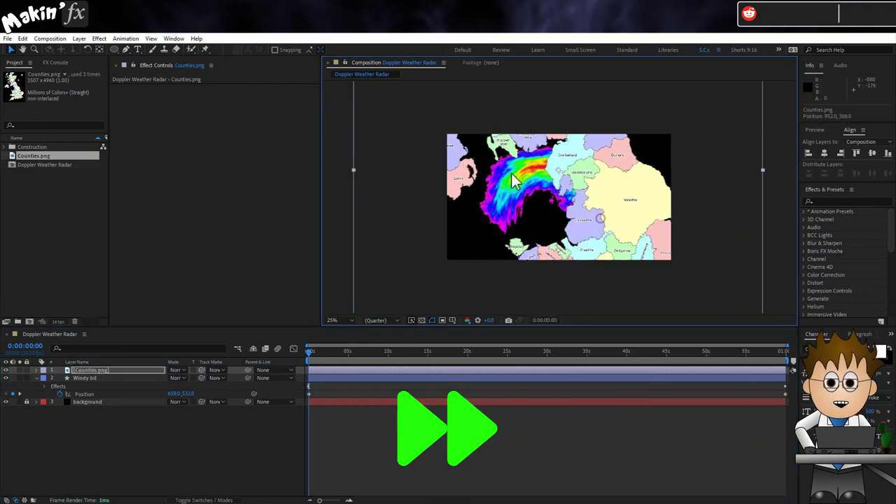
{"action": "left_click", "coordinate": [99, 39]}
{"action": "mouse_move", "coordinate": [128, 163]}
{"action": "left_click", "coordinate": [271, 390]}
{"action": "left_click_drag", "start_coordinate": [217, 173], "coordinate": [137, 173]}
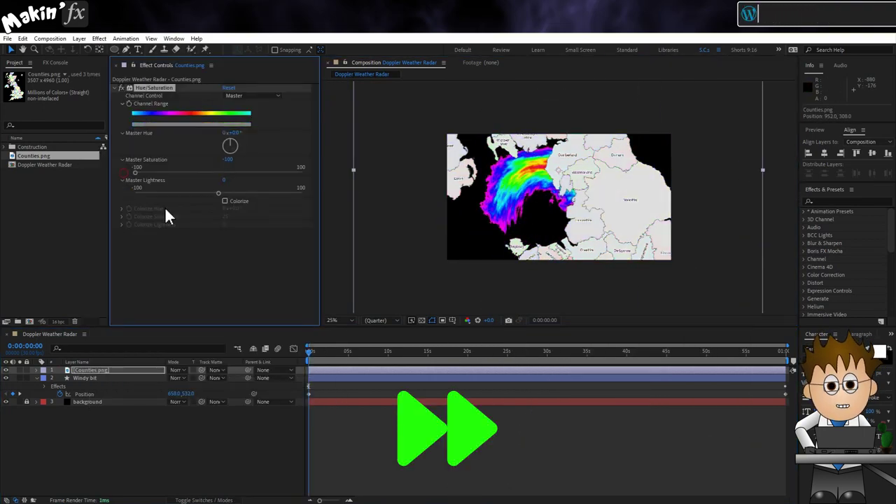
{"action": "left_click", "coordinate": [98, 38]}
{"action": "mouse_move", "coordinate": [128, 136]}
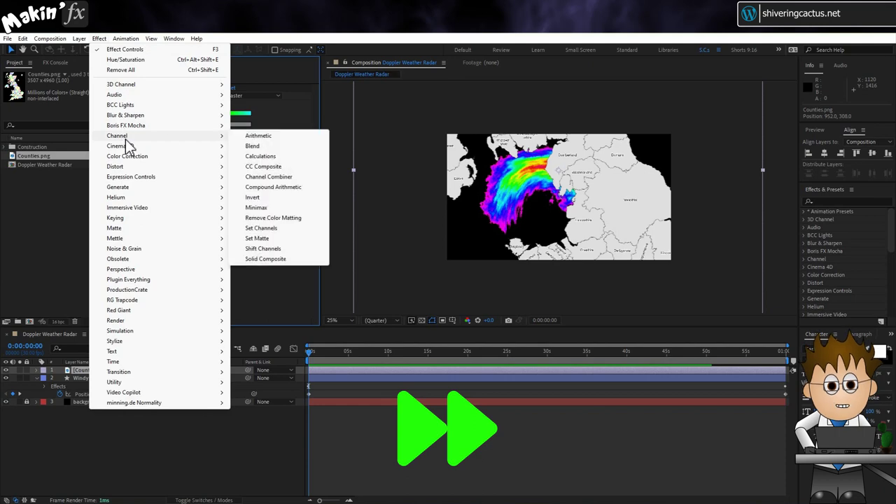
{"action": "left_click", "coordinate": [251, 200]}
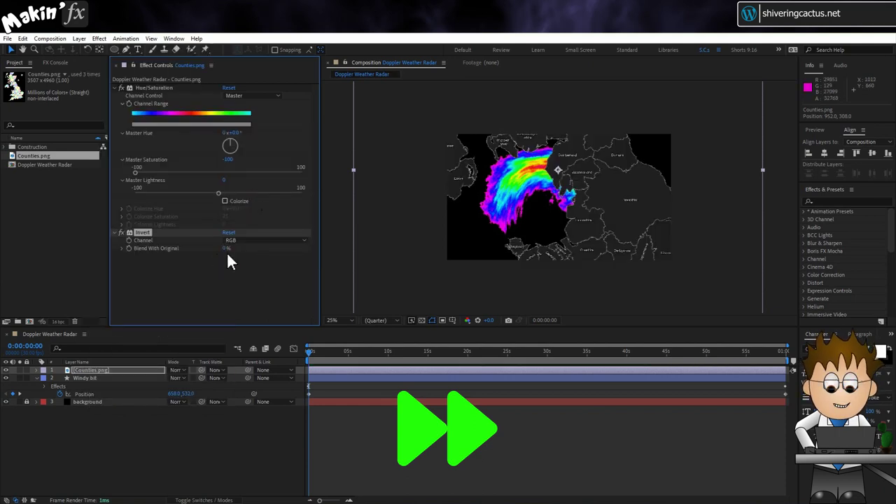
- Darken the map with a Levels adjustment and set its blend mode to Screen
{"action": "left_click", "coordinate": [226, 252]}
{"action": "left_click", "coordinate": [99, 39]}
{"action": "mouse_move", "coordinate": [128, 156]}
{"action": "left_click", "coordinate": [253, 402]}
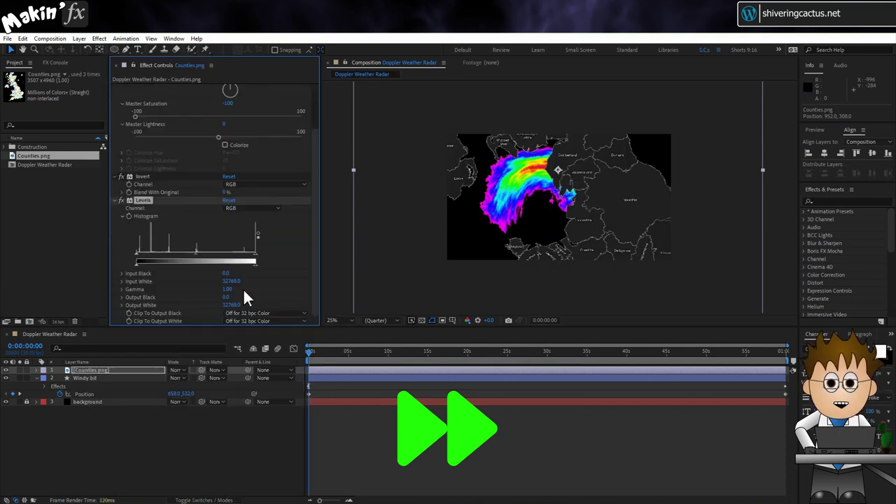
{"action": "left_click_drag", "start_coordinate": [253, 259], "coordinate": [216, 256]}
{"action": "scroll", "coordinate": [588, 201], "scroll_direction": "up", "scroll_amount": 2}
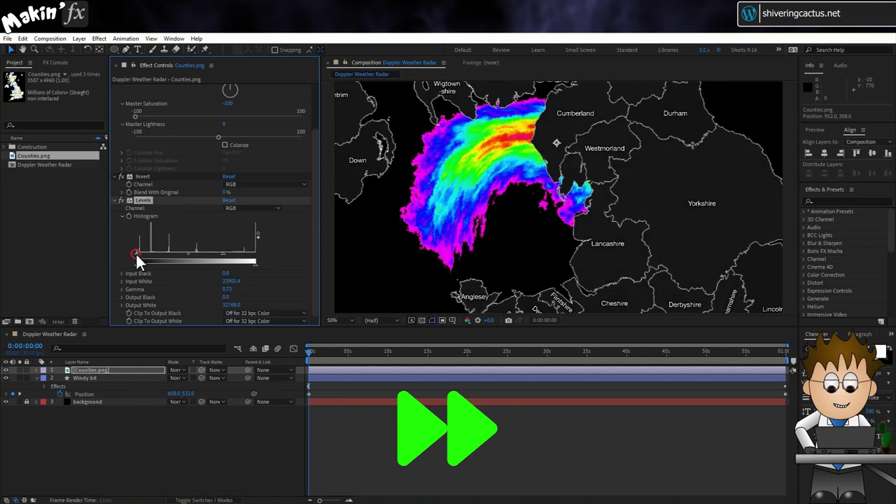
{"action": "left_click", "coordinate": [226, 201]}
{"action": "left_click_drag", "start_coordinate": [137, 254], "coordinate": [138, 253]}
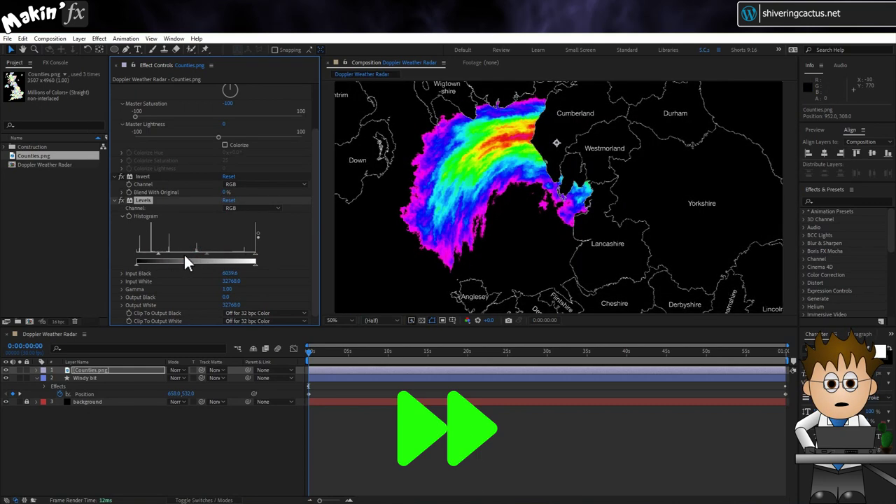
{"action": "left_click", "coordinate": [177, 370]}
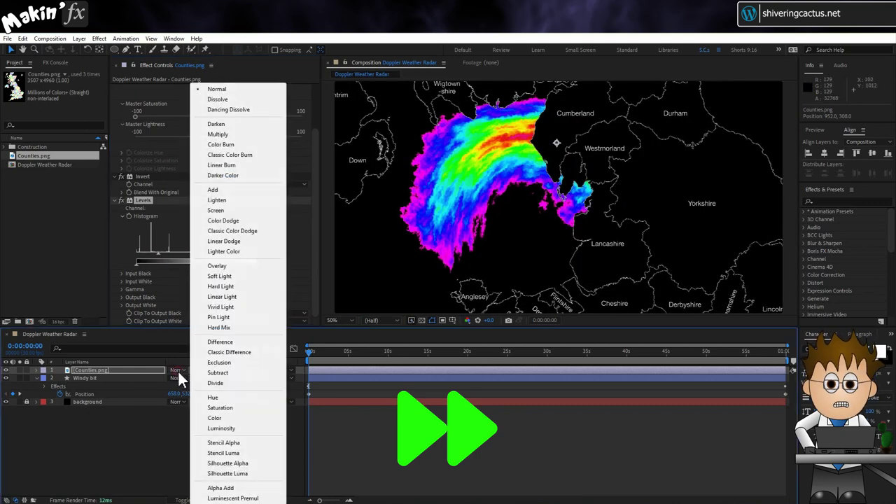
{"action": "left_click", "coordinate": [251, 209]}
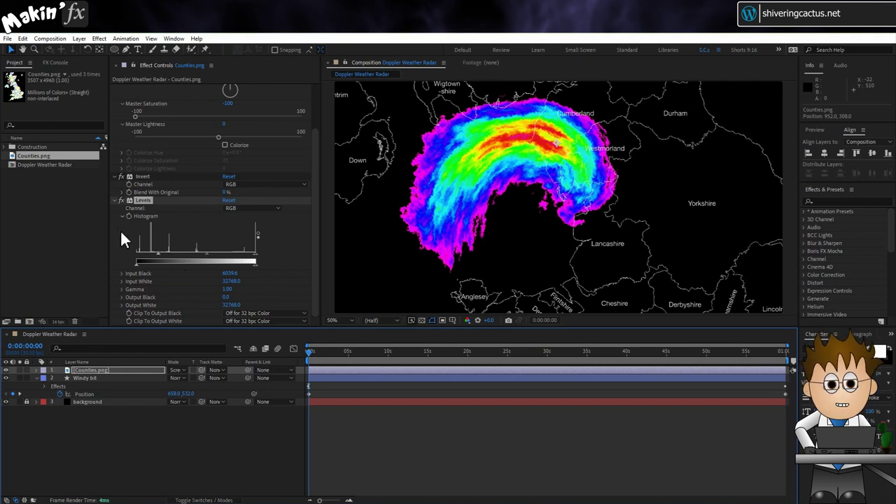
- Move the county map up and left under the storm, then fit the viewer
{"action": "key", "text": "s"}
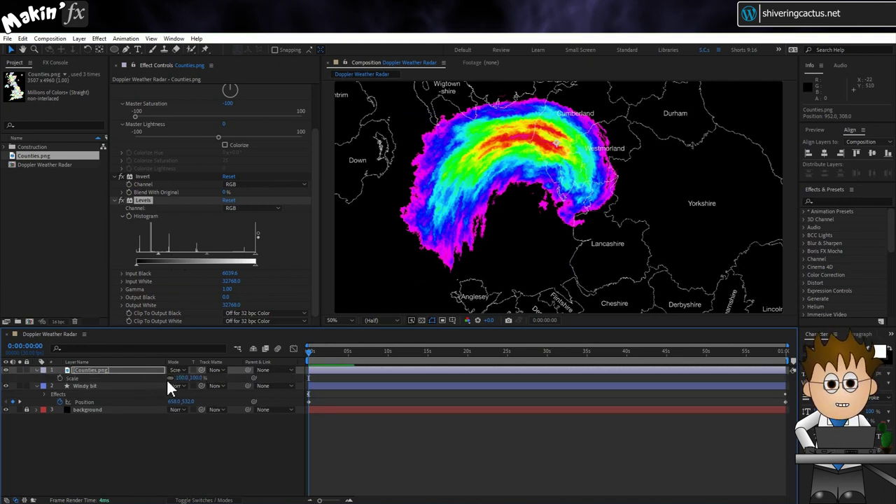
{"action": "scroll", "coordinate": [490, 235], "scroll_direction": "down", "scroll_amount": 2}
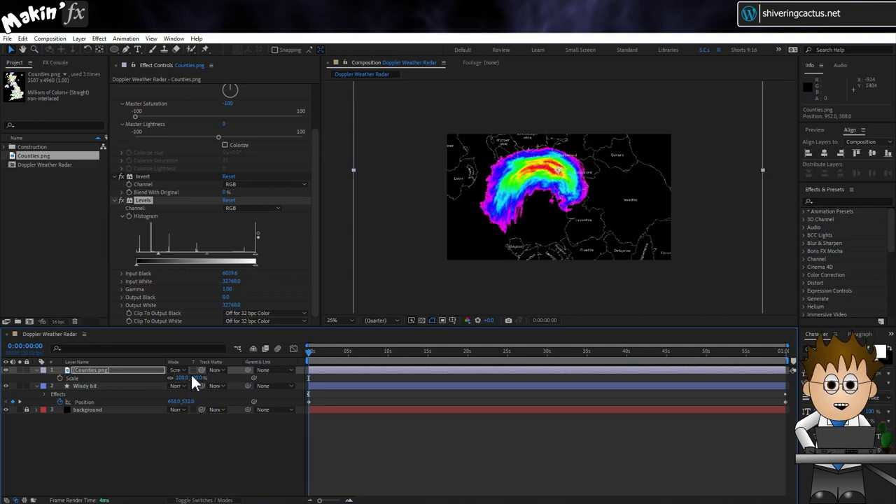
{"action": "left_click", "coordinate": [165, 453]}
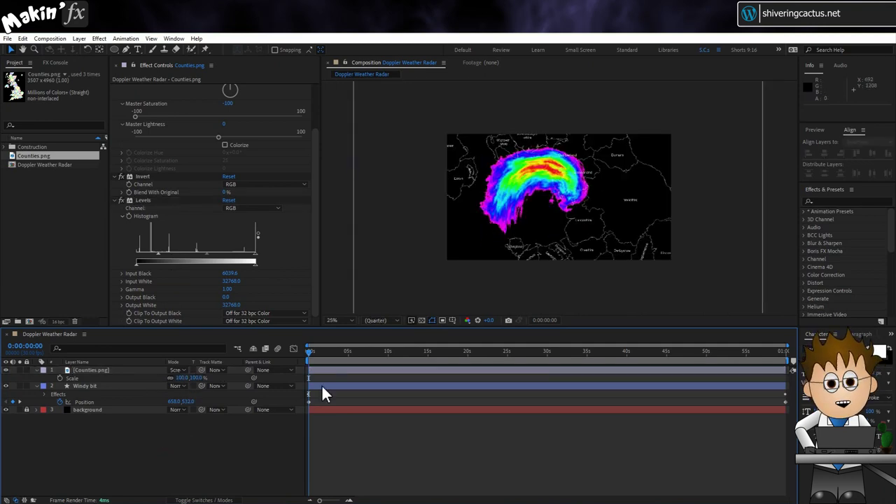
{"action": "left_click_drag", "start_coordinate": [622, 248], "coordinate": [599, 197]}
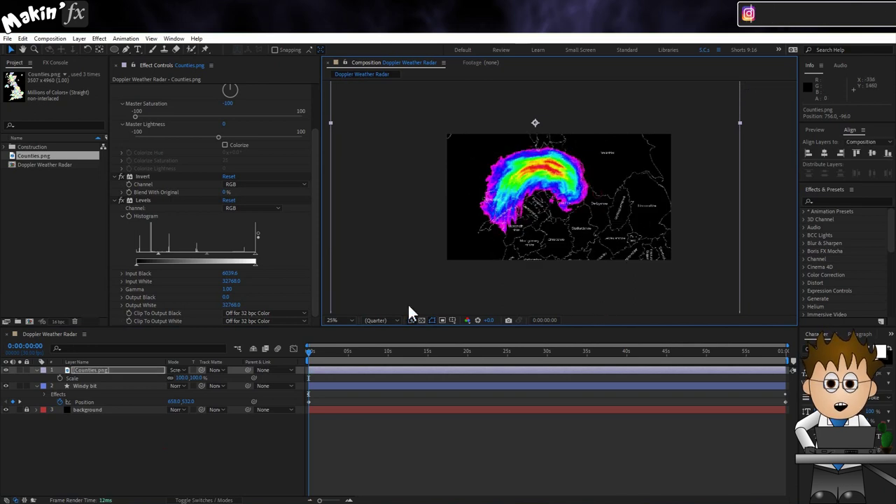
{"action": "left_click", "coordinate": [347, 320]}
{"action": "left_click", "coordinate": [352, 348]}
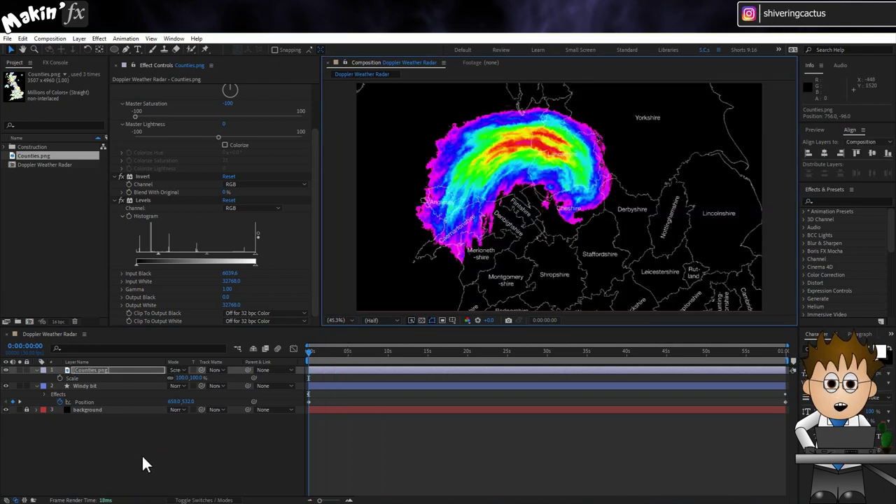
{"action": "left_click", "coordinate": [79, 39]}
- Create a comp-sized black solid layer named Grid
{"action": "mouse_move", "coordinate": [84, 49]}
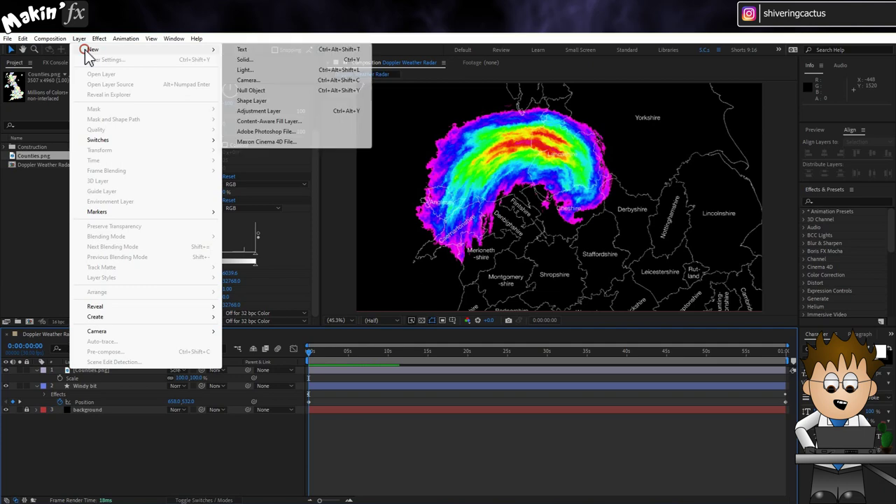
{"action": "left_click", "coordinate": [248, 60]}
{"action": "left_click", "coordinate": [463, 295]}
{"action": "left_click", "coordinate": [475, 354]}
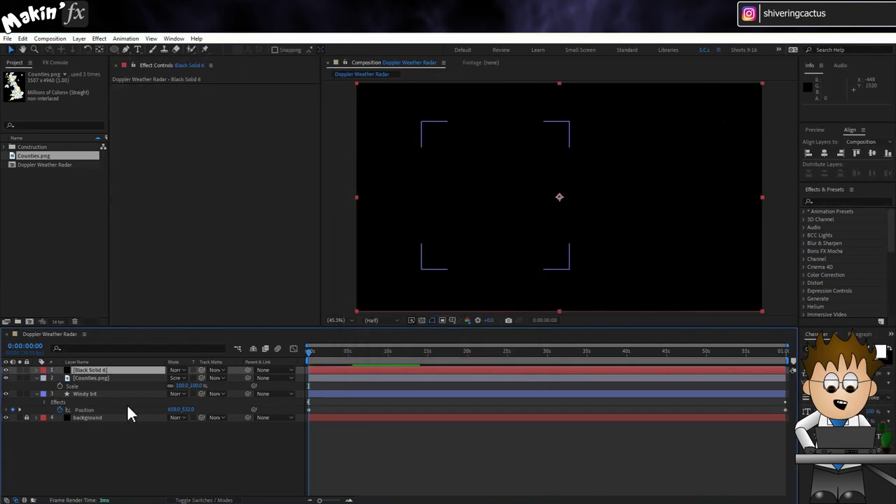
{"action": "key", "text": "Return"}
{"action": "type", "text": "Grid"}
{"action": "key", "text": "Return"}
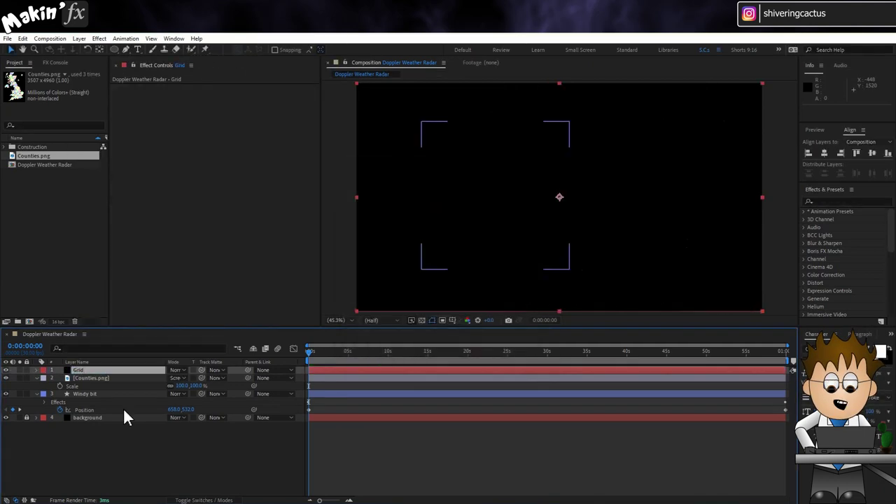
- Apply the Grid effect sized by Width Slider, width 120, border 1, and preview
{"action": "left_click", "coordinate": [98, 39]}
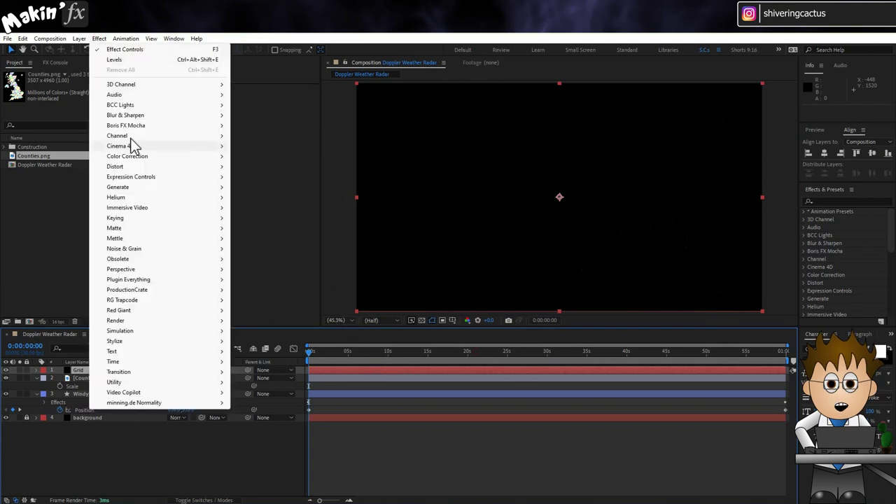
{"action": "mouse_move", "coordinate": [117, 187]}
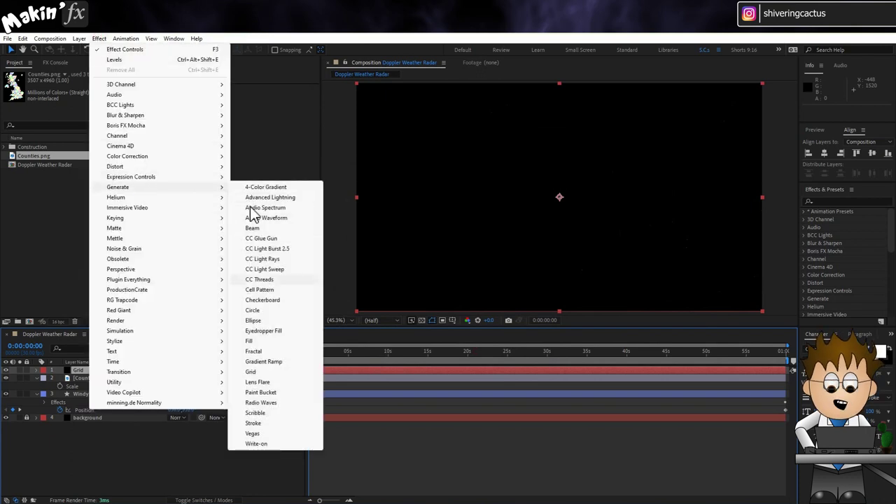
{"action": "left_click", "coordinate": [268, 372]}
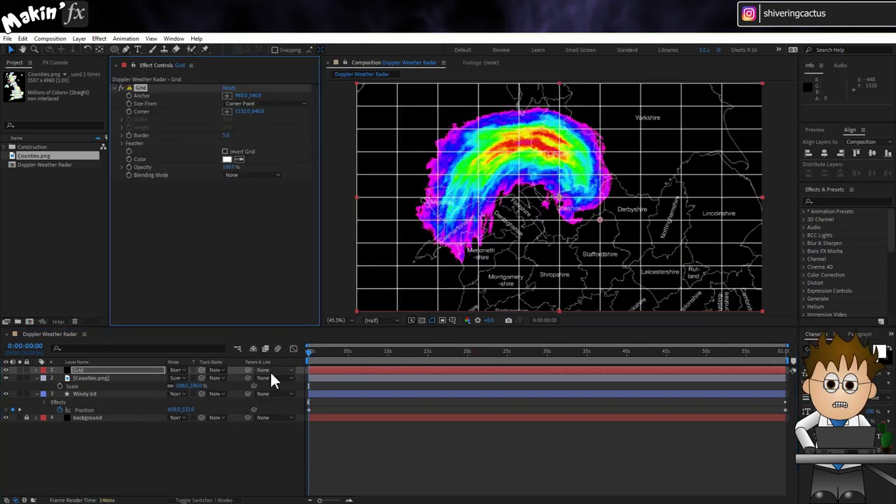
{"action": "left_click", "coordinate": [282, 103]}
{"action": "left_click", "coordinate": [242, 123]}
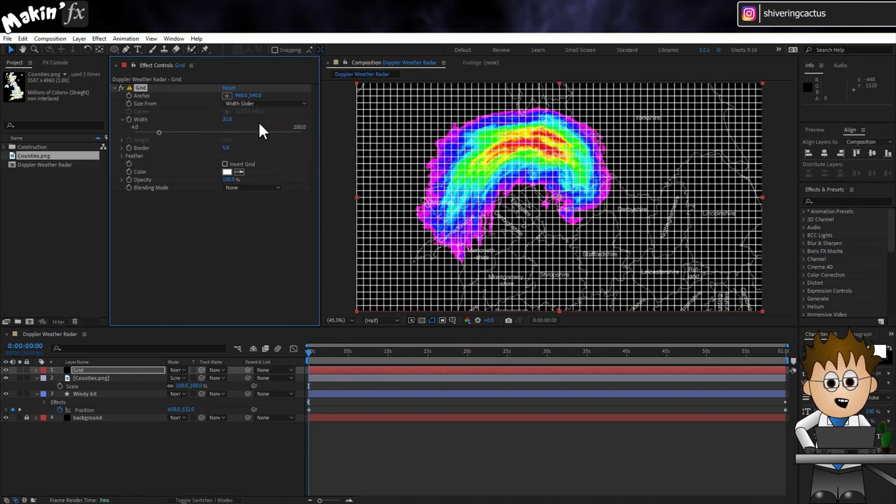
{"action": "left_click_drag", "start_coordinate": [226, 120], "coordinate": [232, 123]}
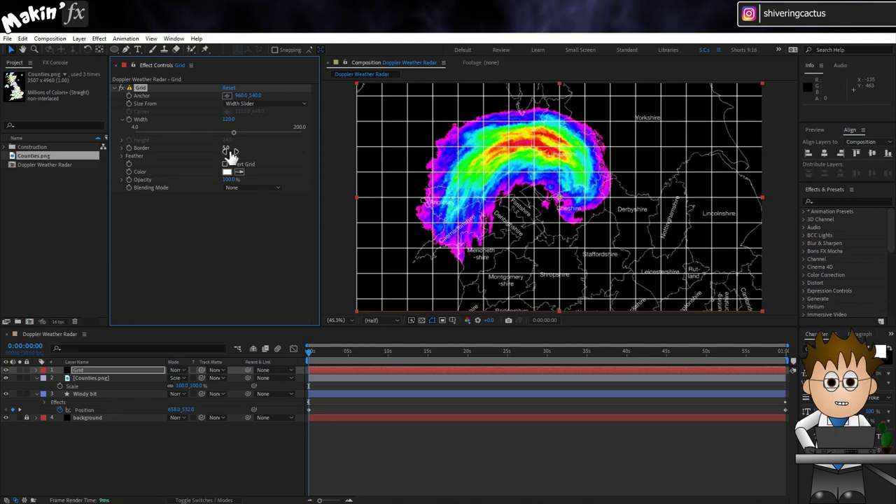
{"action": "type", "text": "1"}
{"action": "key", "text": "Return"}
{"action": "left_click", "coordinate": [140, 456]}
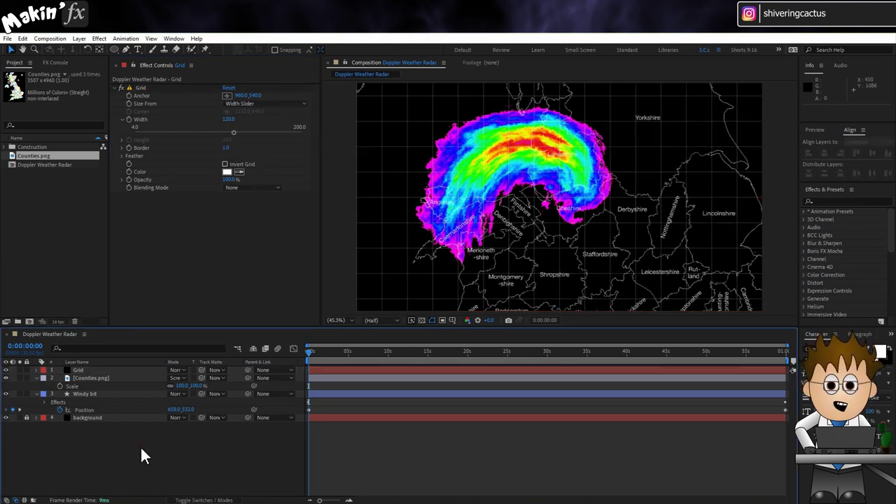
{"action": "key", "text": "space"}
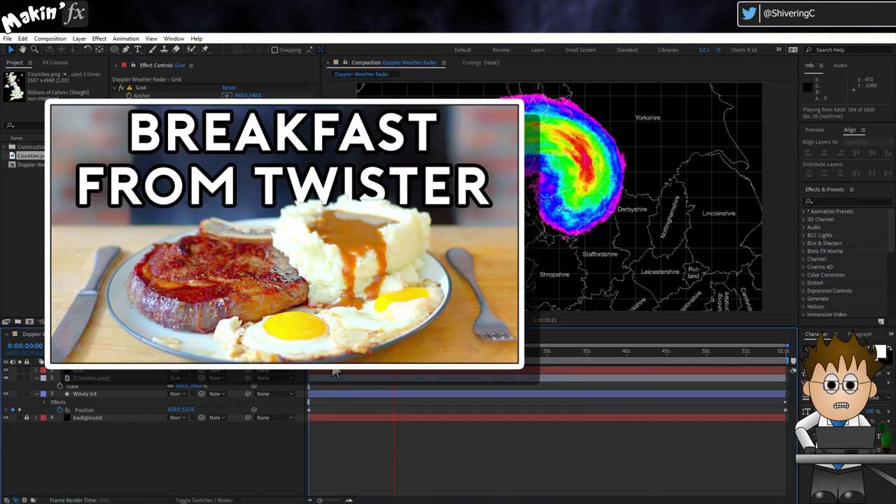
{"action": "key", "text": "space"}
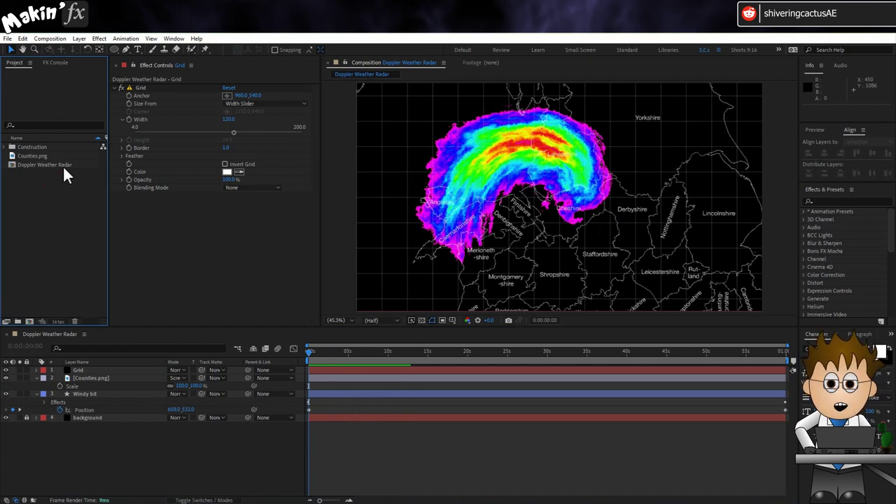
- Nest Doppler Weather Radar in a new Doppler Weather Radar 2 comp and enable Time Remapping
{"action": "left_click", "coordinate": [58, 165]}
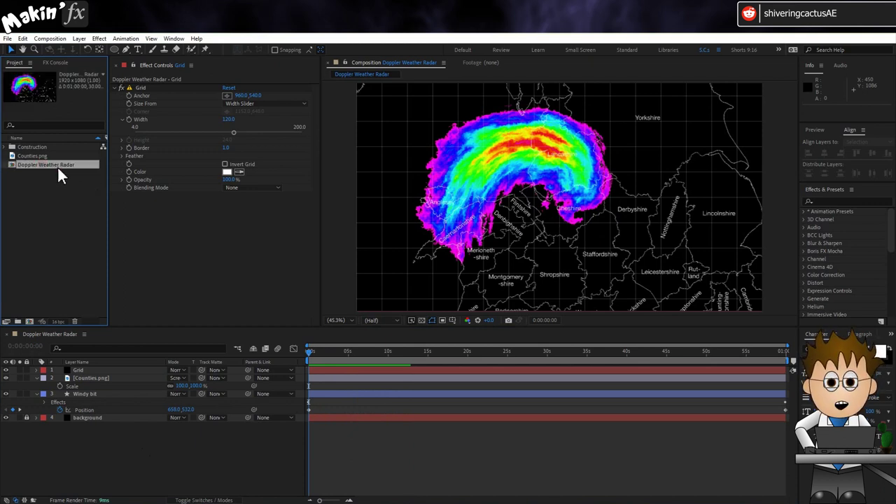
{"action": "left_click_drag", "start_coordinate": [59, 166], "coordinate": [66, 171]}
{"action": "left_click_drag", "start_coordinate": [48, 208], "coordinate": [29, 320]}
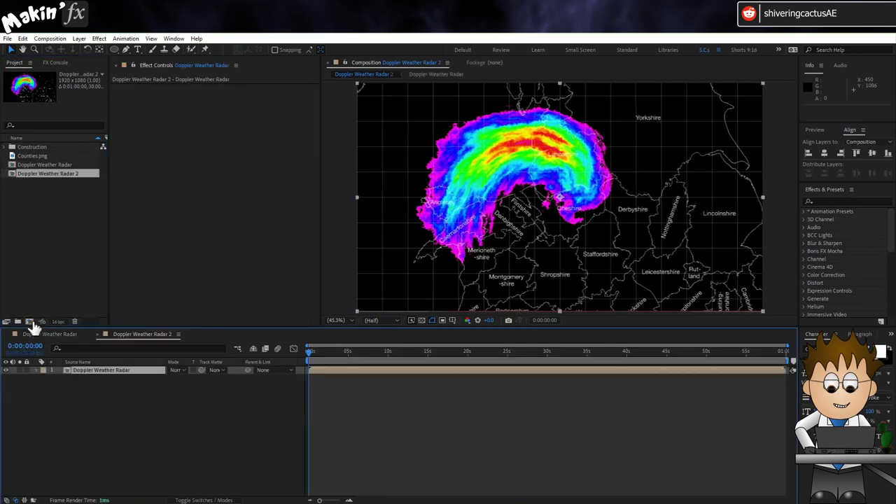
{"action": "left_click", "coordinate": [84, 40]}
{"action": "mouse_move", "coordinate": [170, 161]}
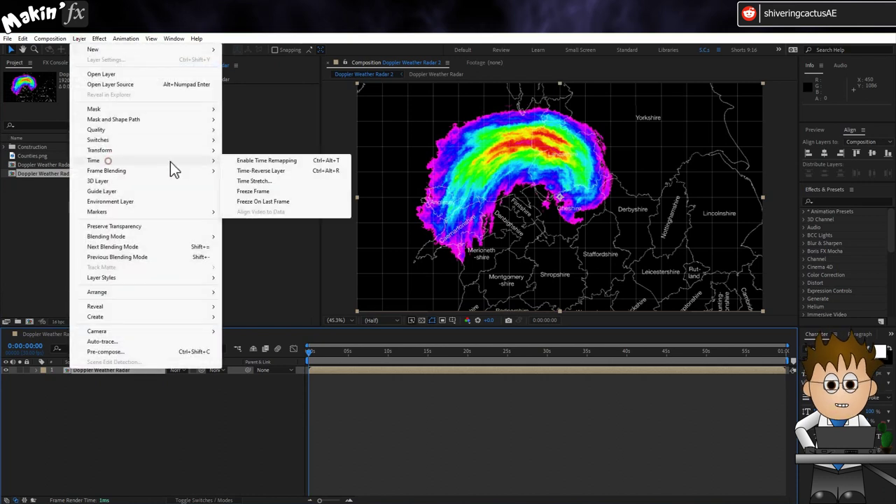
{"action": "left_click", "coordinate": [260, 161]}
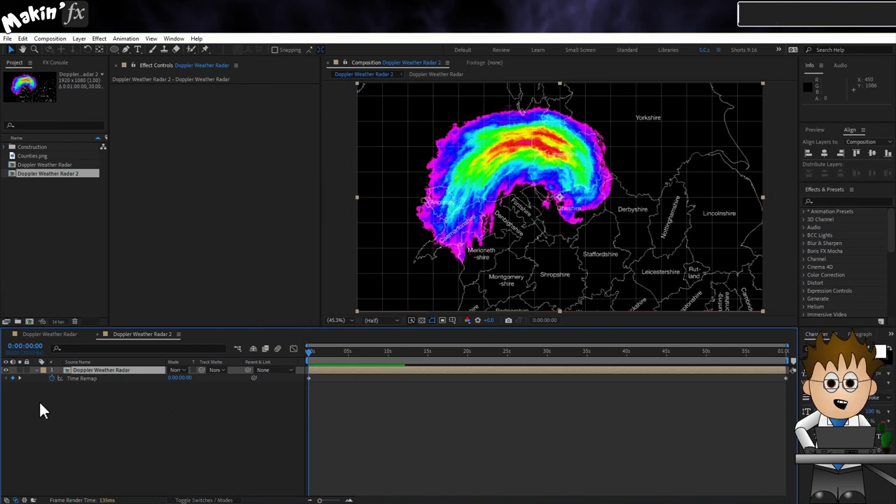
- Give Time Remap the expression Math.floor(time+1) and preview the once-per-second stepping
{"action": "left_click", "coordinate": [51, 378], "text": "alt"}
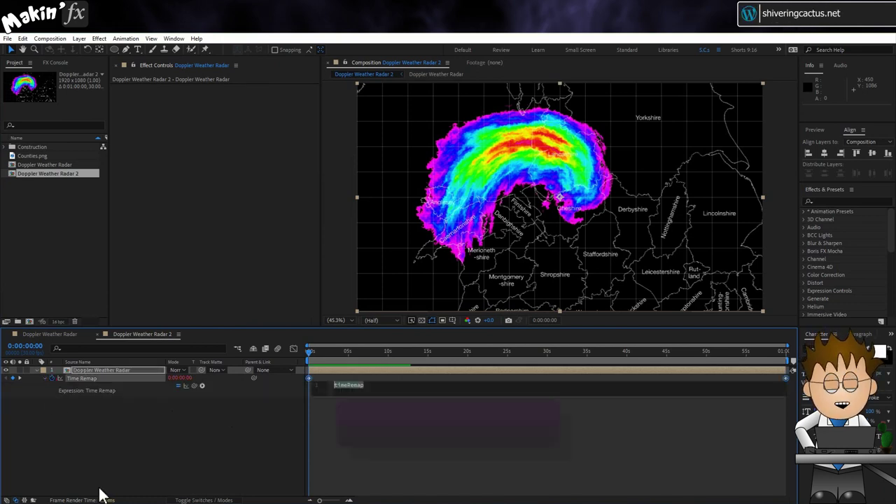
{"action": "type", "text": "Math."}
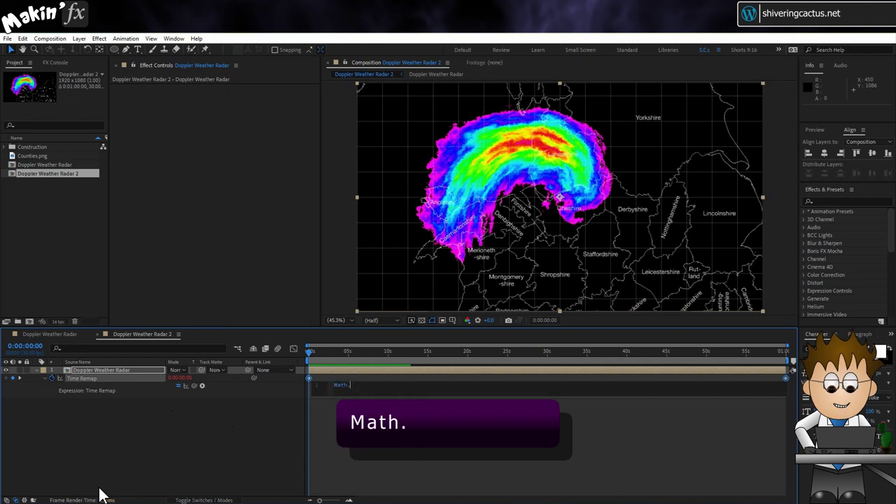
{"action": "type", "text": "floor("}
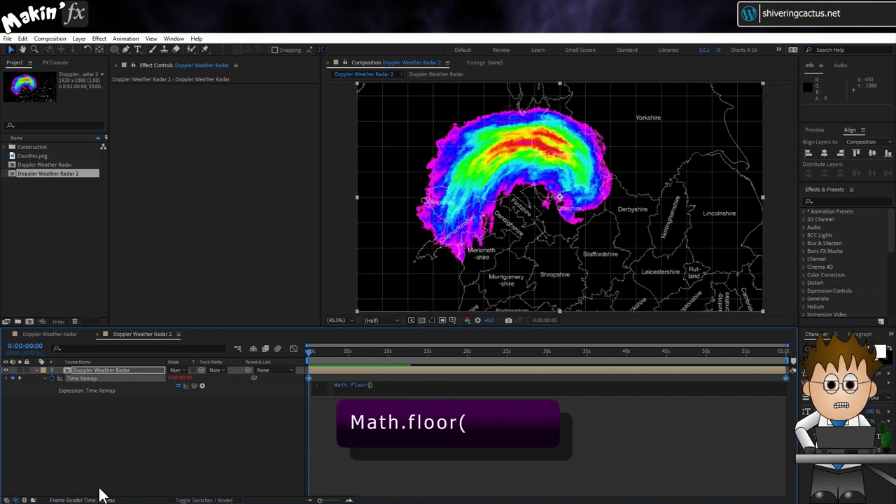
{"action": "type", "text": "time"}
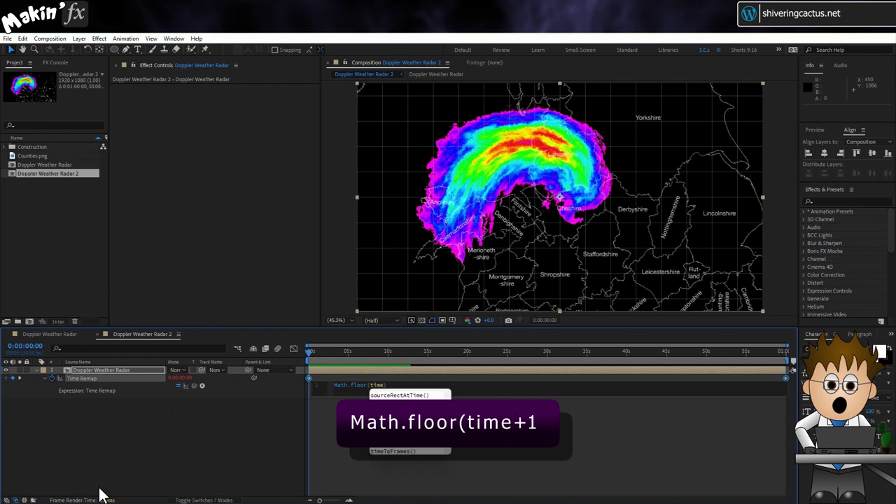
{"action": "type", "text": "+1)"}
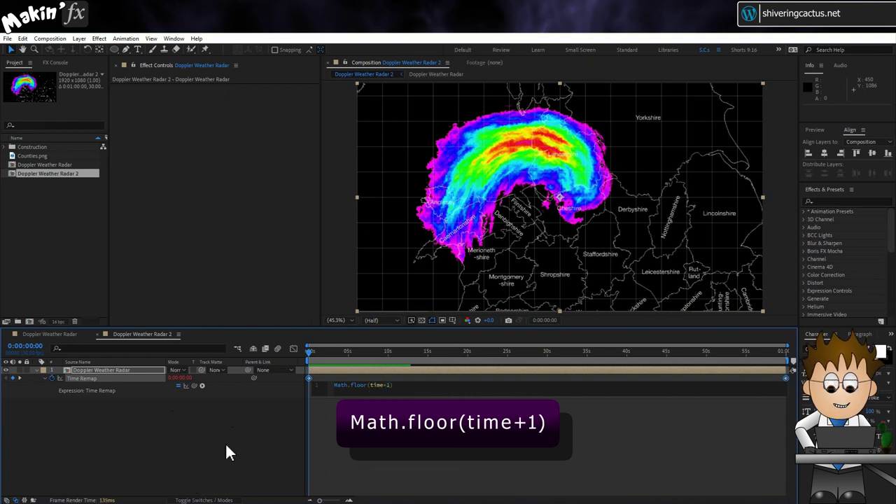
{"action": "left_click", "coordinate": [222, 435]}
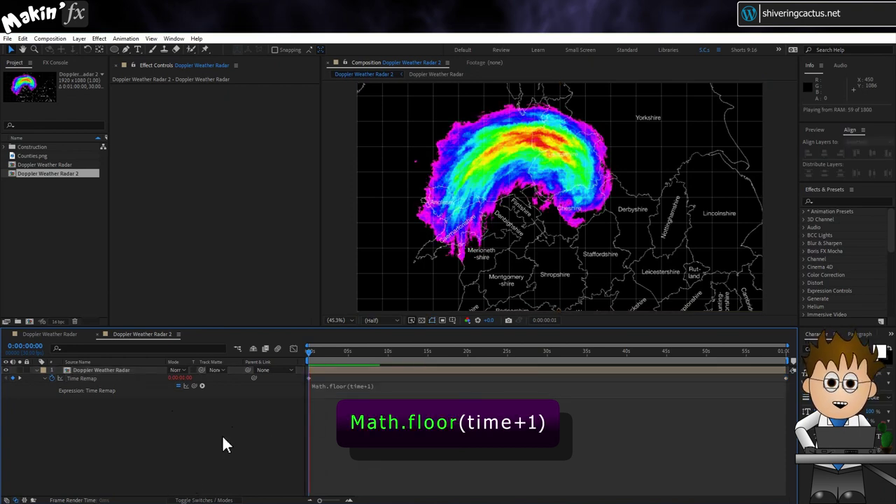
{"action": "key", "text": "space"}
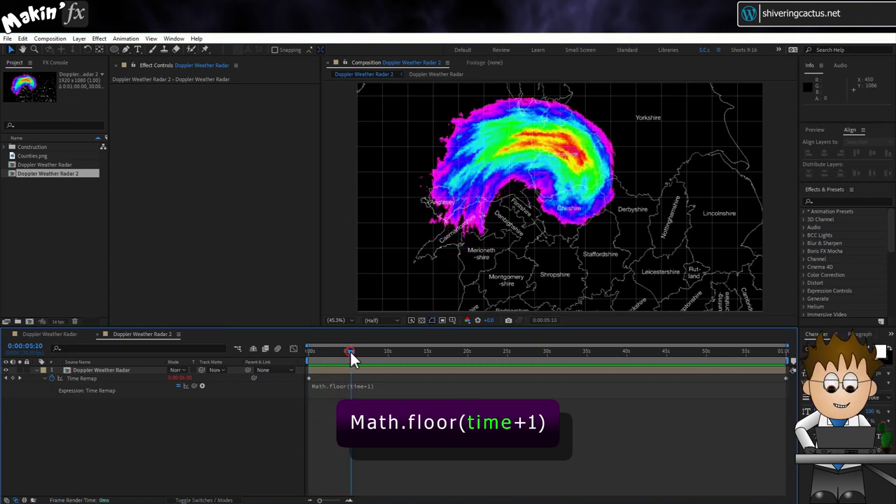
{"action": "left_click_drag", "start_coordinate": [352, 350], "coordinate": [298, 353]}
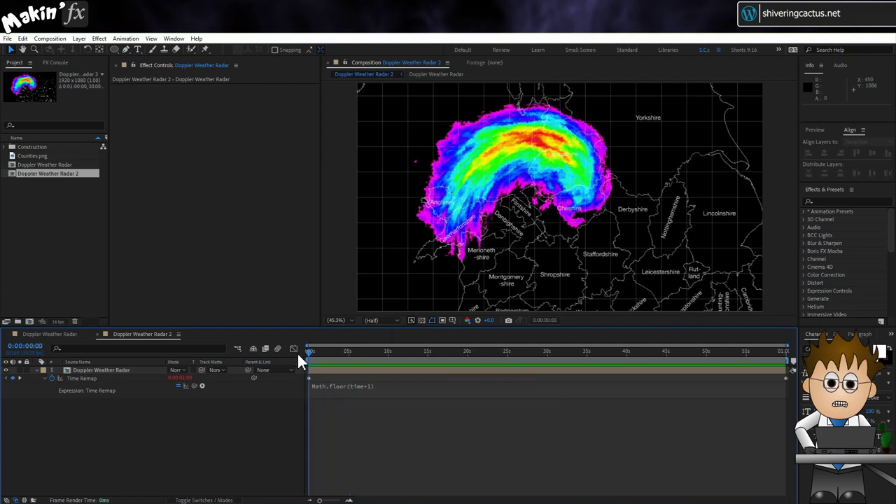
- Duplicate the radar layer and reveal its Time Remap property
{"action": "left_click", "coordinate": [116, 370]}
{"action": "left_click", "coordinate": [23, 38]}
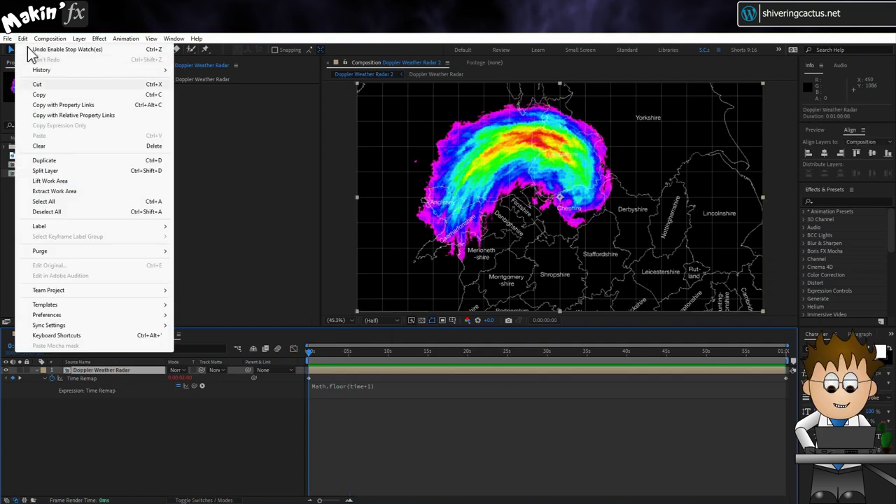
{"action": "left_click", "coordinate": [54, 159]}
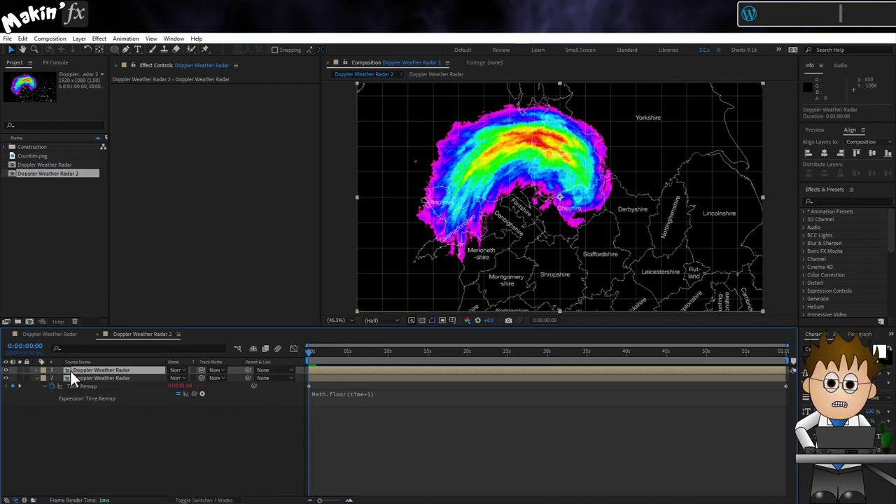
{"action": "key", "text": "u"}
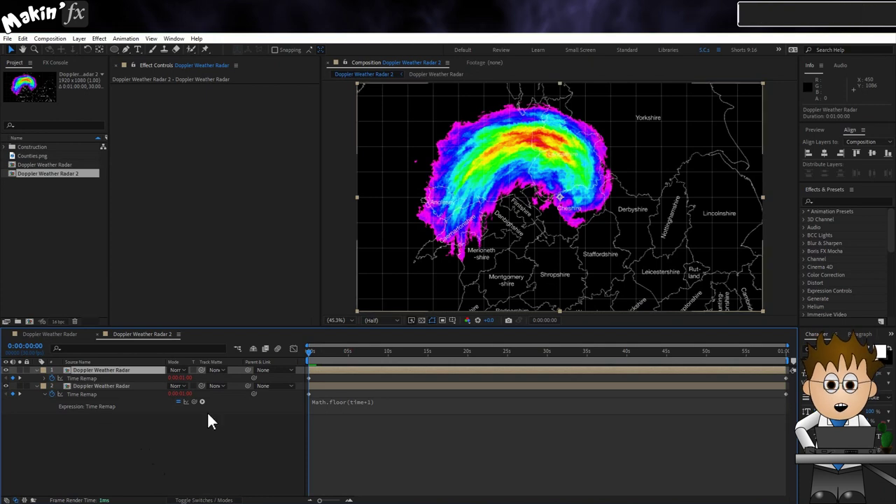
- Link layer 2's Time Remap to layer 1's via pick-whip, appending -1 for a one-second lag
{"action": "left_click", "coordinate": [326, 400]}
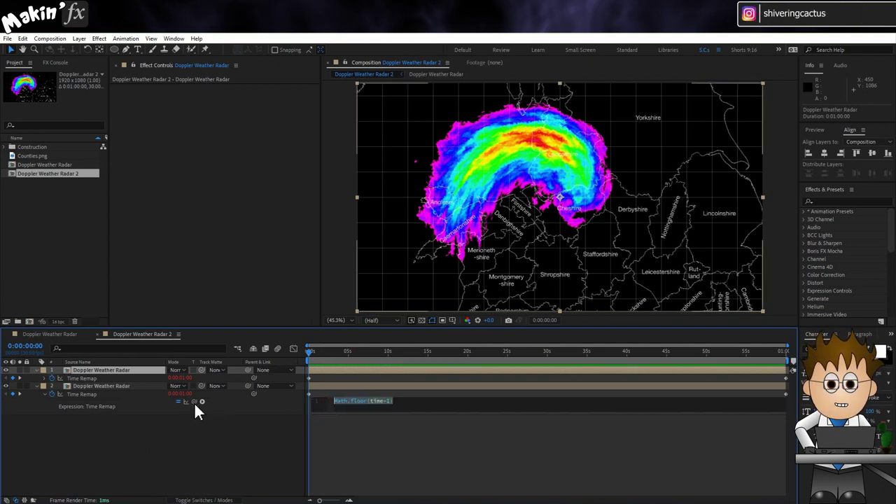
{"action": "left_click_drag", "start_coordinate": [194, 402], "coordinate": [85, 377]}
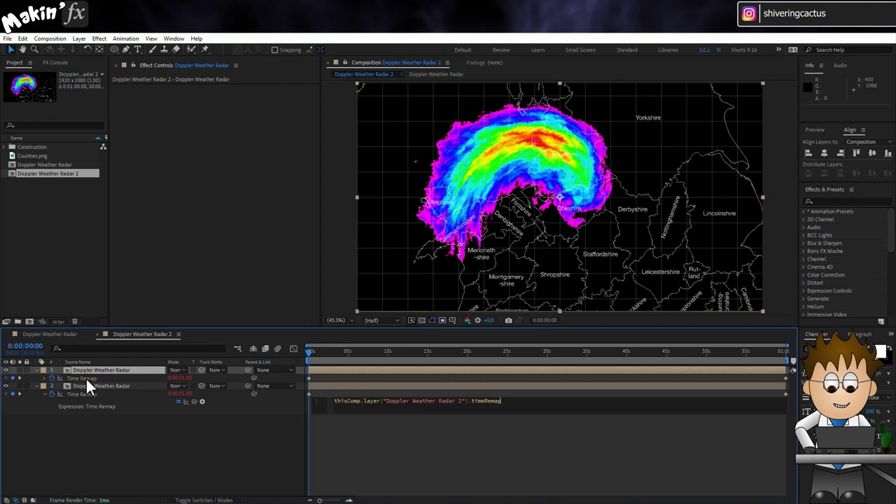
{"action": "left_click", "coordinate": [169, 443]}
{"action": "left_click_drag", "start_coordinate": [362, 355], "coordinate": [388, 358]}
{"action": "left_click", "coordinate": [528, 406]}
{"action": "left_click", "coordinate": [529, 407]}
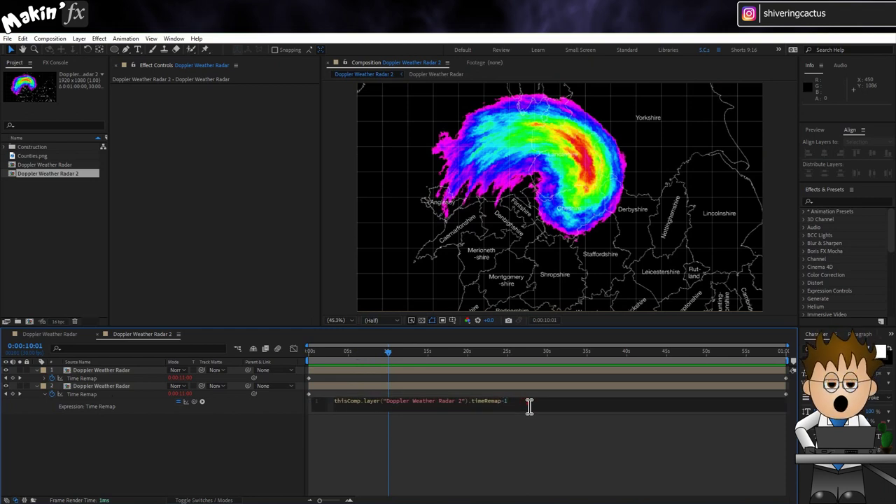
{"action": "left_click", "coordinate": [253, 437]}
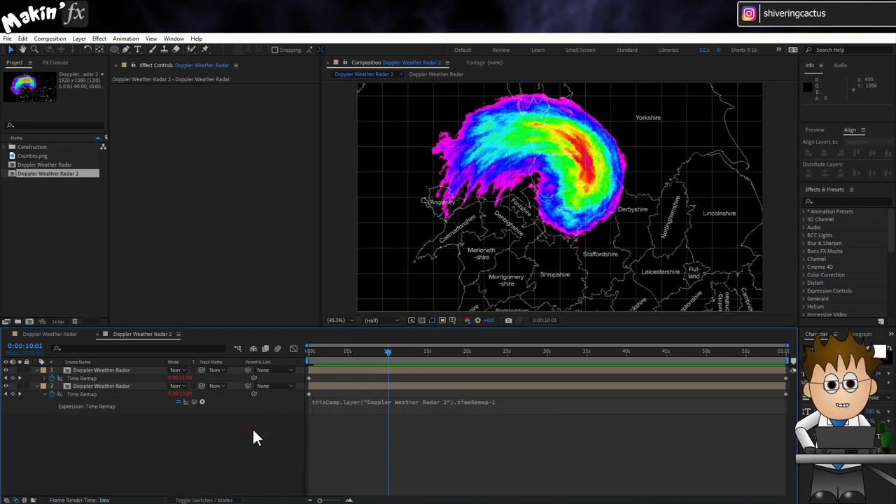
{"action": "left_click_drag", "start_coordinate": [364, 353], "coordinate": [309, 368]}
- Apply CC Line Sweep to the top radar layer and test its Completion wipe
{"action": "left_click", "coordinate": [78, 369]}
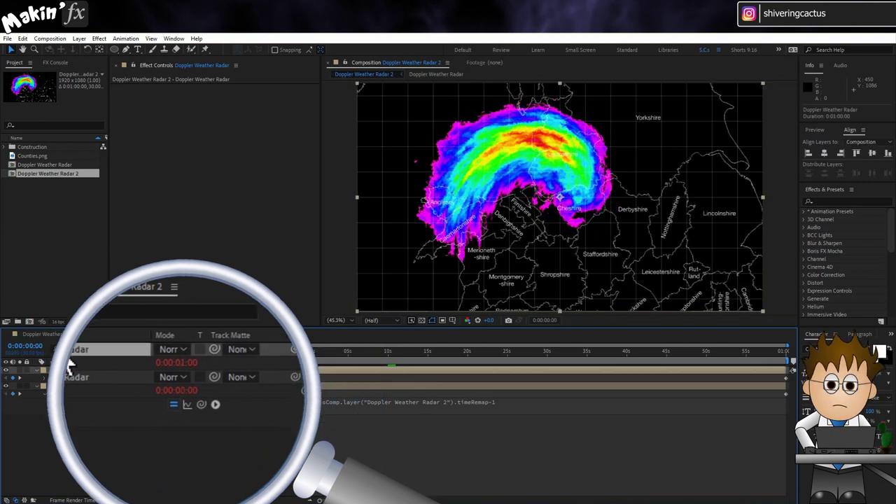
{"action": "left_click", "coordinate": [99, 38]}
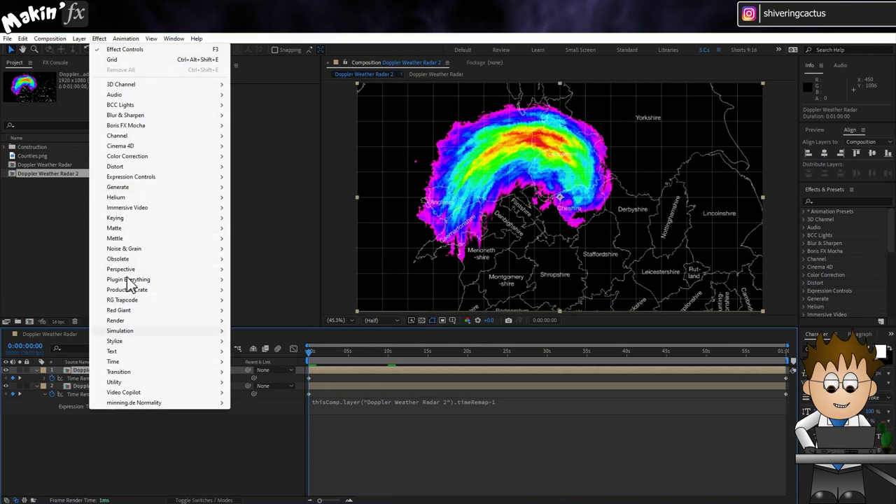
{"action": "mouse_move", "coordinate": [148, 372]}
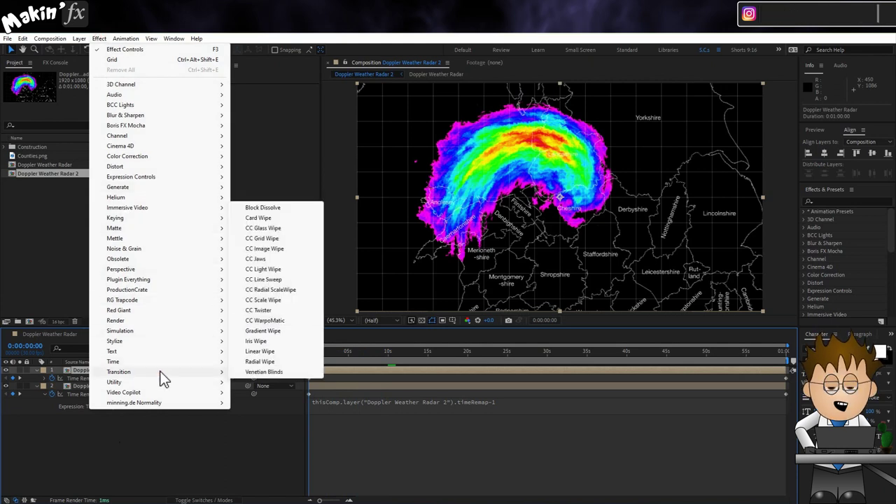
{"action": "left_click", "coordinate": [287, 280]}
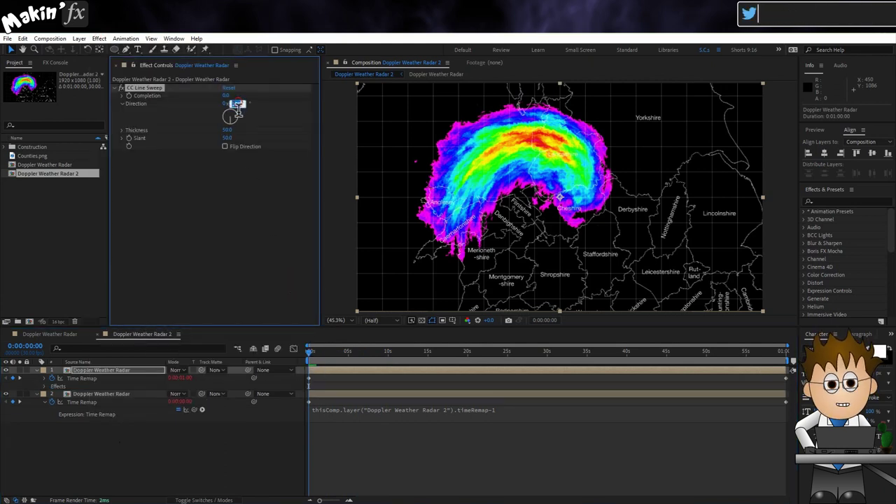
{"action": "left_click", "coordinate": [20, 373]}
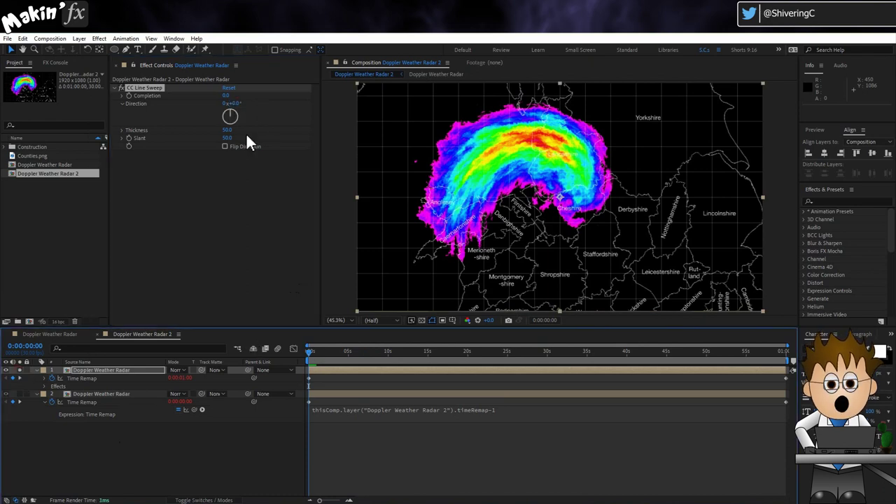
{"action": "left_click_drag", "start_coordinate": [233, 98], "coordinate": [271, 96]}
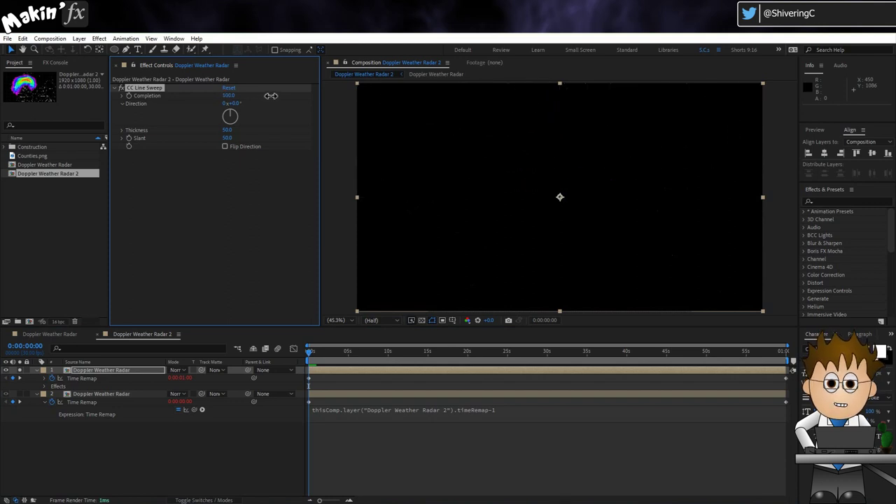
- Keyframe Completion at 100 at 0:00 and 1 second, and 0 at 0:00:00:29
{"action": "left_click", "coordinate": [130, 96]}
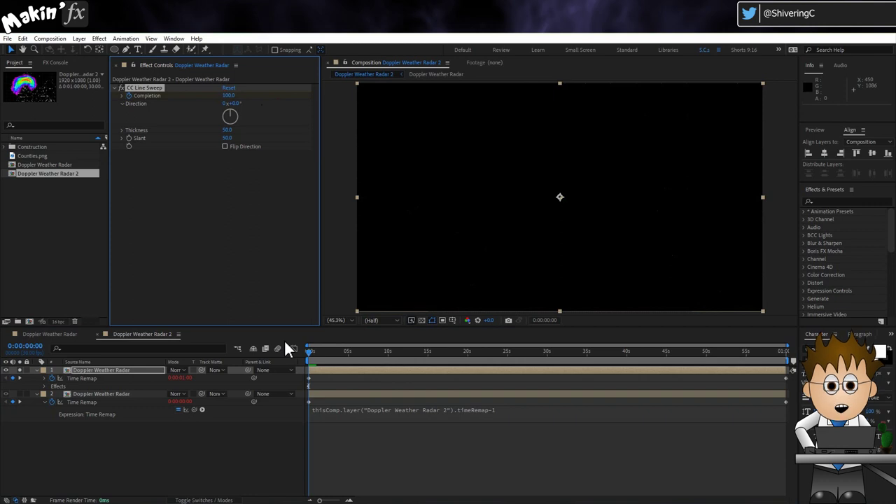
{"action": "key", "text": "u"}
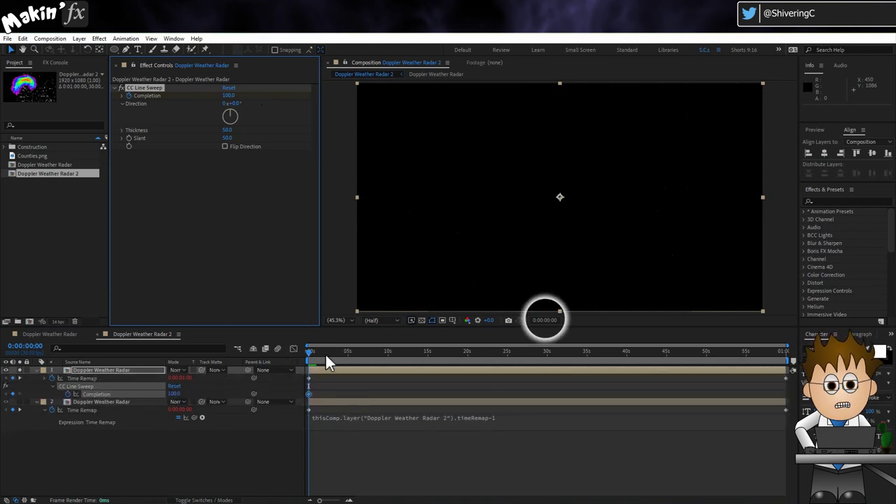
{"action": "left_click", "coordinate": [541, 320]}
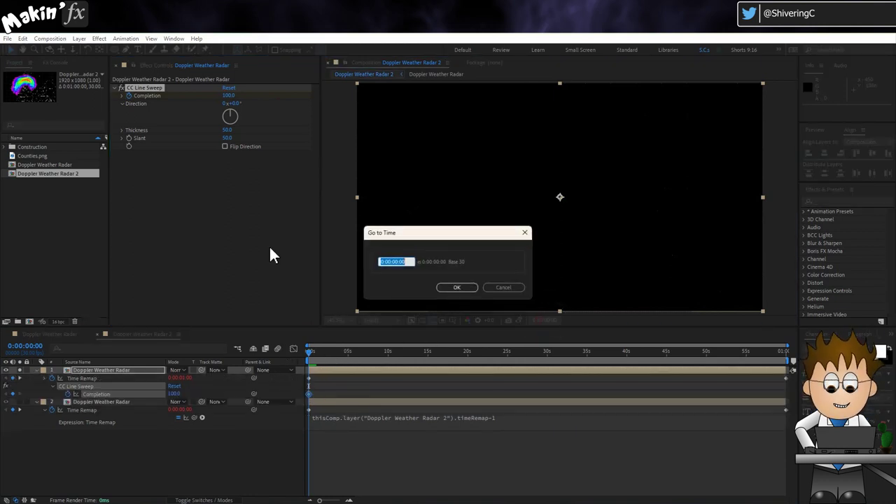
{"action": "type", "text": "100"}
{"action": "left_click", "coordinate": [454, 286]}
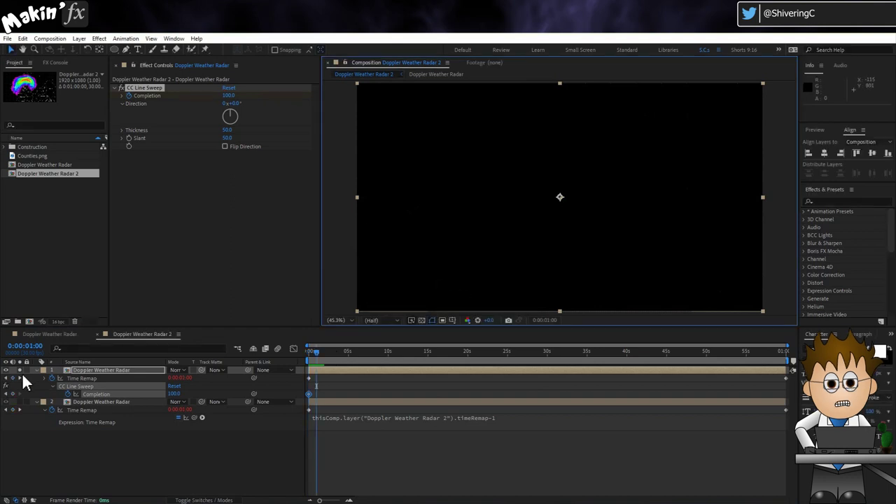
{"action": "left_click", "coordinate": [13, 395]}
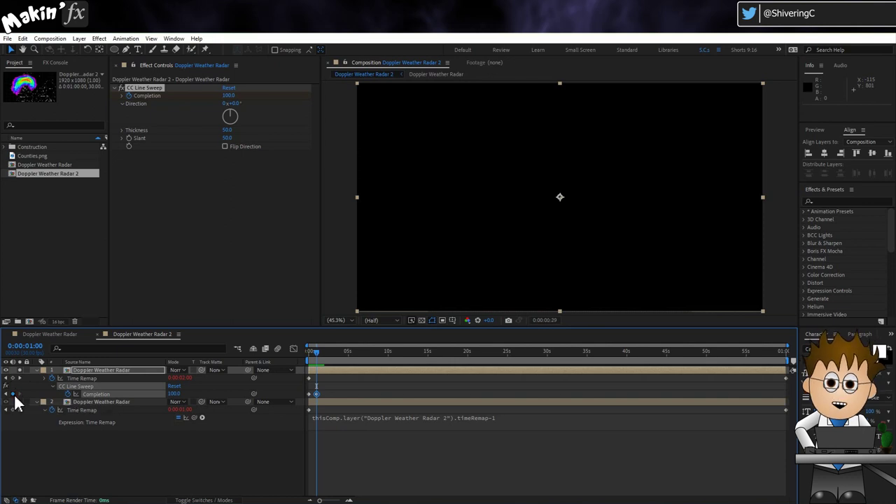
{"action": "key", "text": "Page_Up"}
{"action": "left_click", "coordinate": [175, 396]}
{"action": "type", "text": "0"}
{"action": "key", "text": "Return"}
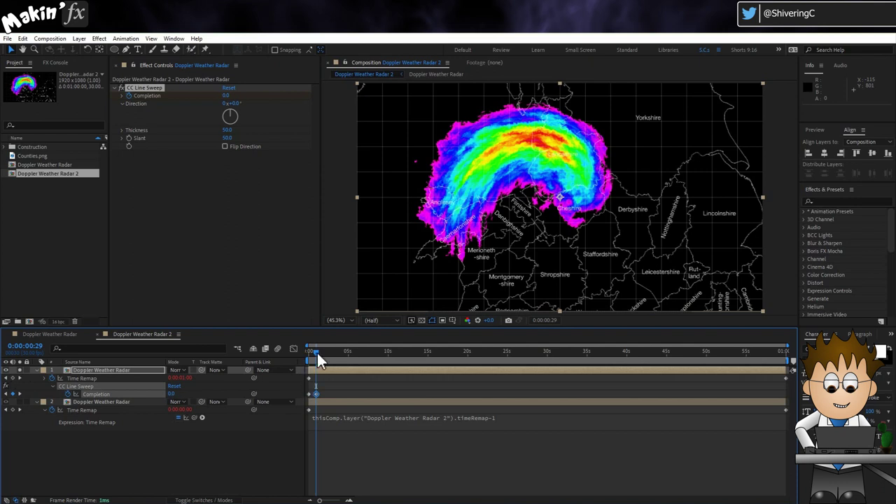
- Add a loopOut(type = 'cycle') expression to Completion and preview the looping sweep
{"action": "left_click_drag", "start_coordinate": [317, 353], "coordinate": [296, 350]}
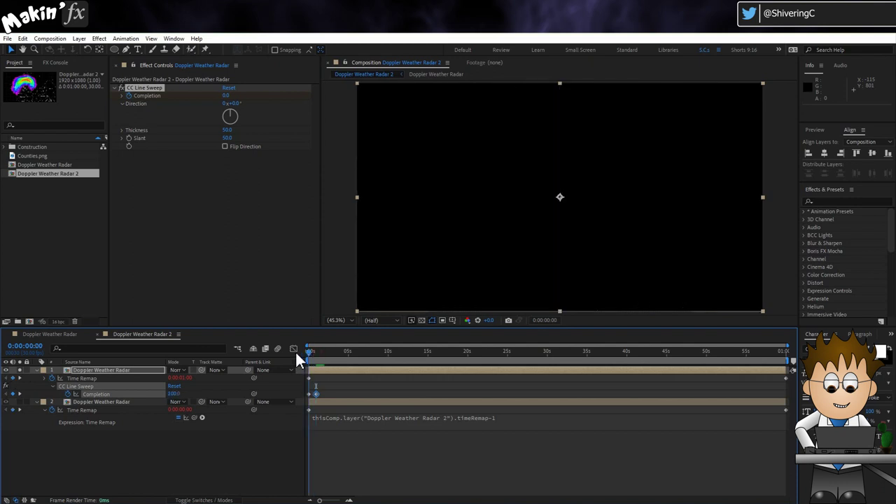
{"action": "left_click", "coordinate": [67, 394], "text": "alt"}
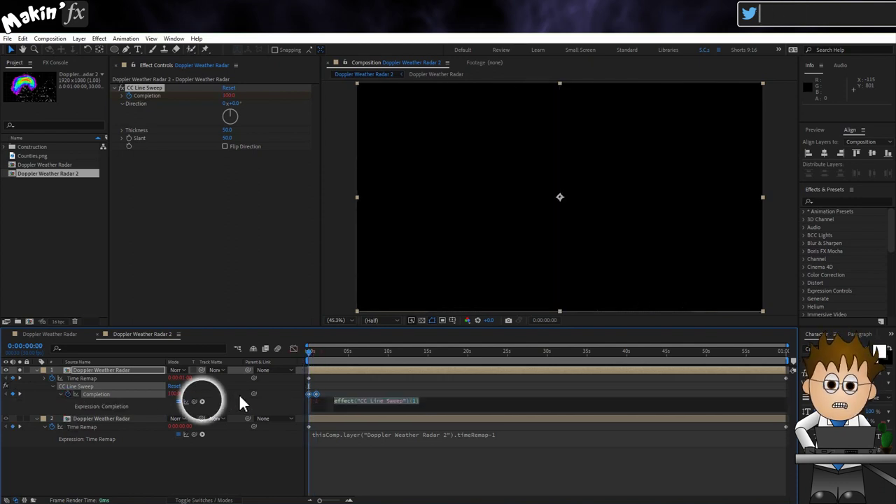
{"action": "left_click", "coordinate": [202, 402]}
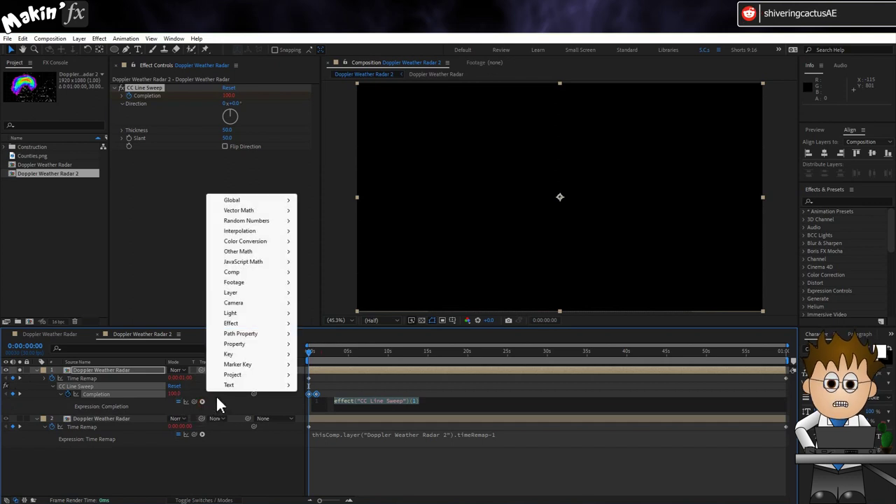
{"action": "mouse_move", "coordinate": [259, 344]}
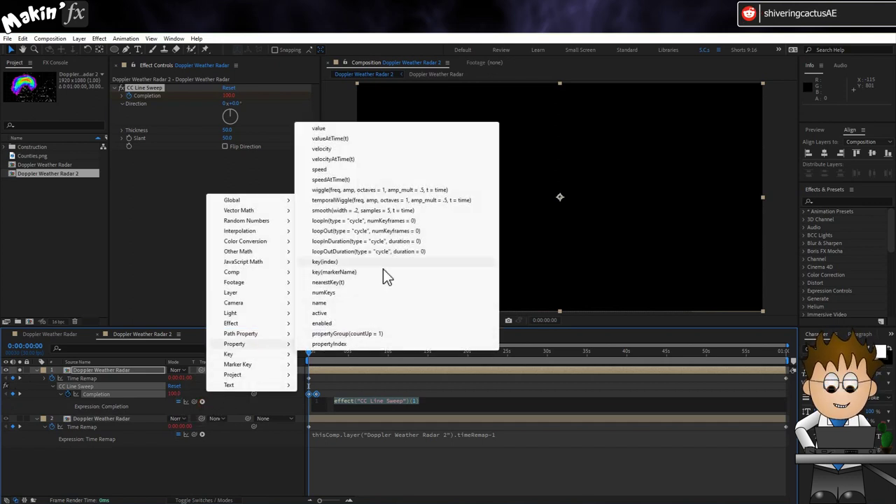
{"action": "left_click", "coordinate": [413, 231]}
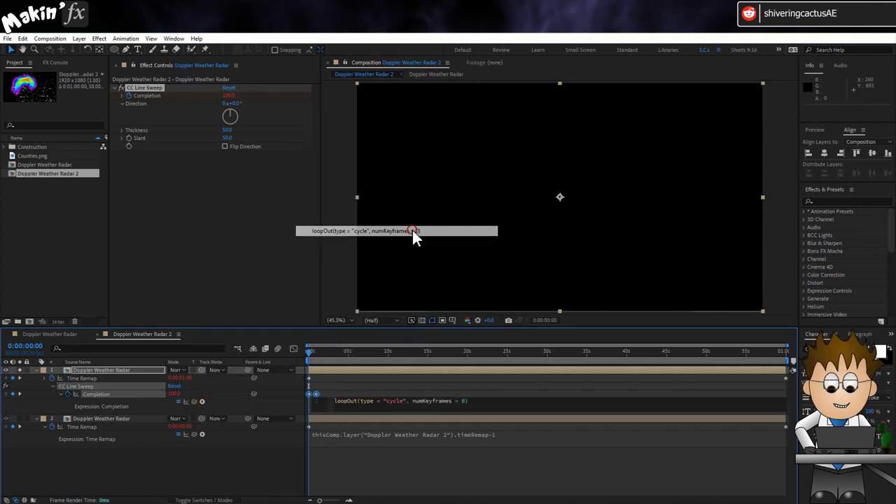
{"action": "left_click", "coordinate": [214, 461]}
{"action": "key", "text": "space"}
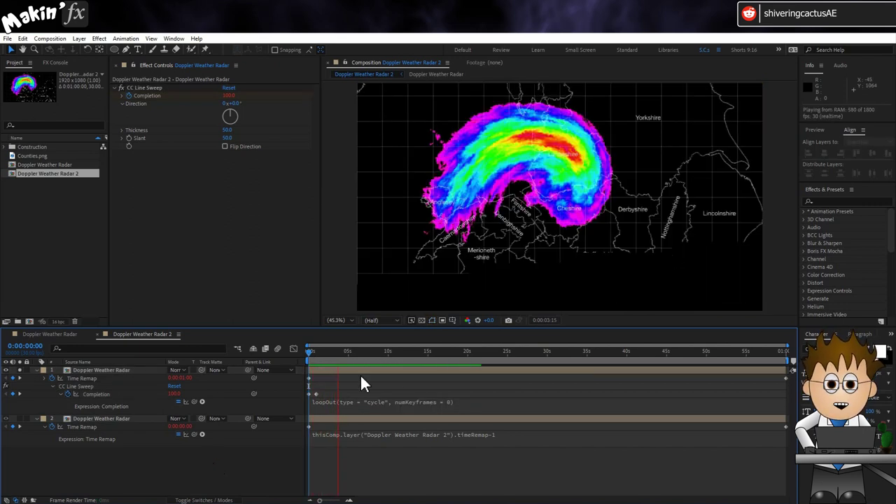
{"action": "key", "text": "space"}
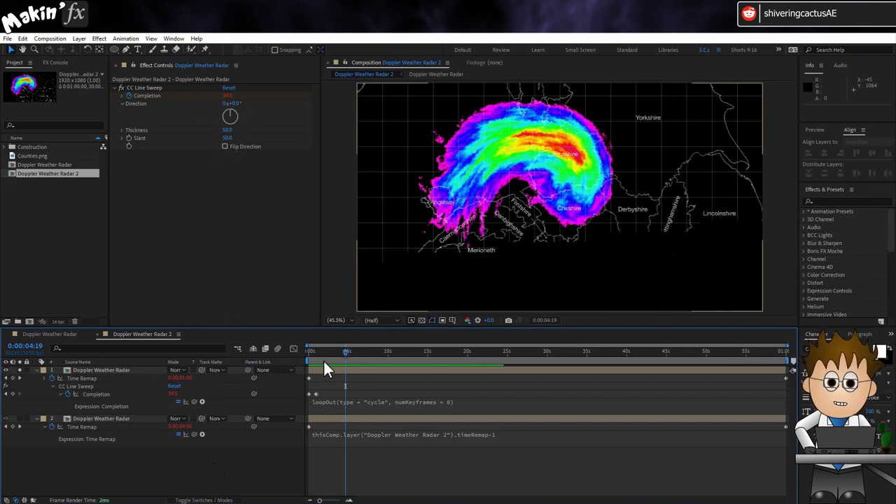
{"action": "left_click", "coordinate": [19, 370]}
{"action": "key", "text": "space"}
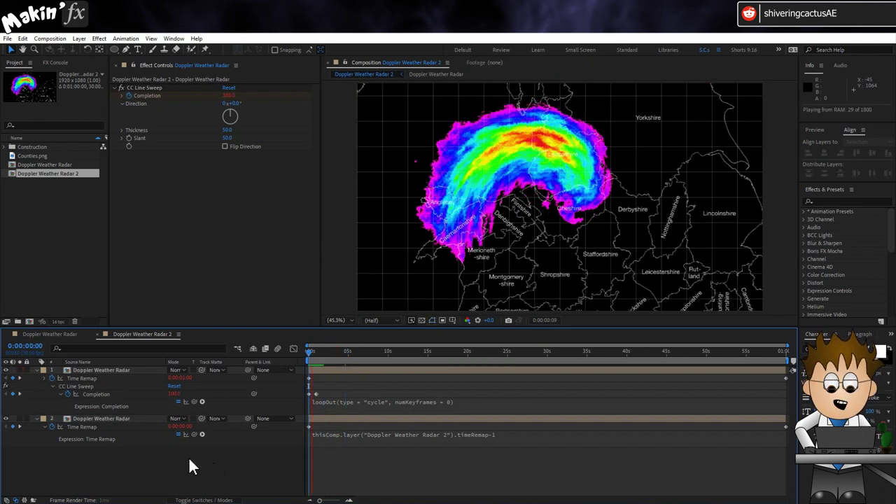